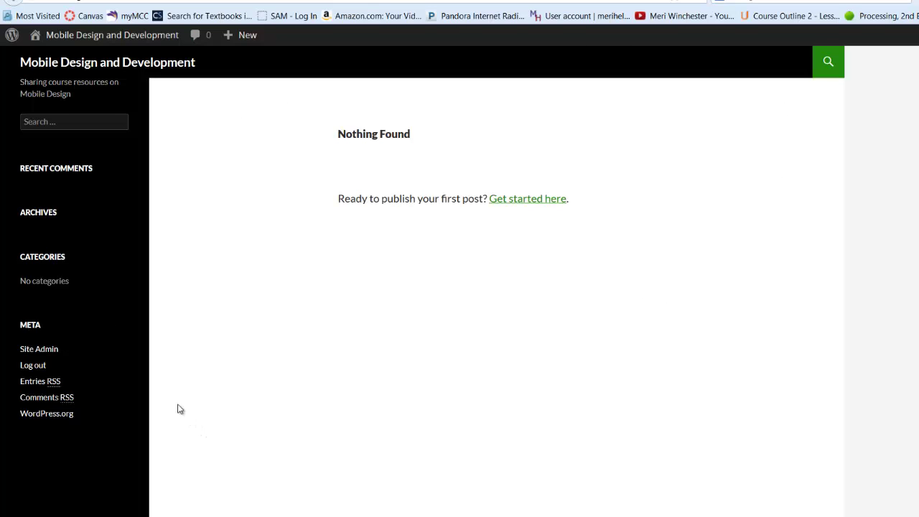
# Open the site's installed themes and live-preview the Twenty Thirteen theme without activating it, returning to the theme list
pyautogui.moveTo(143, 38)
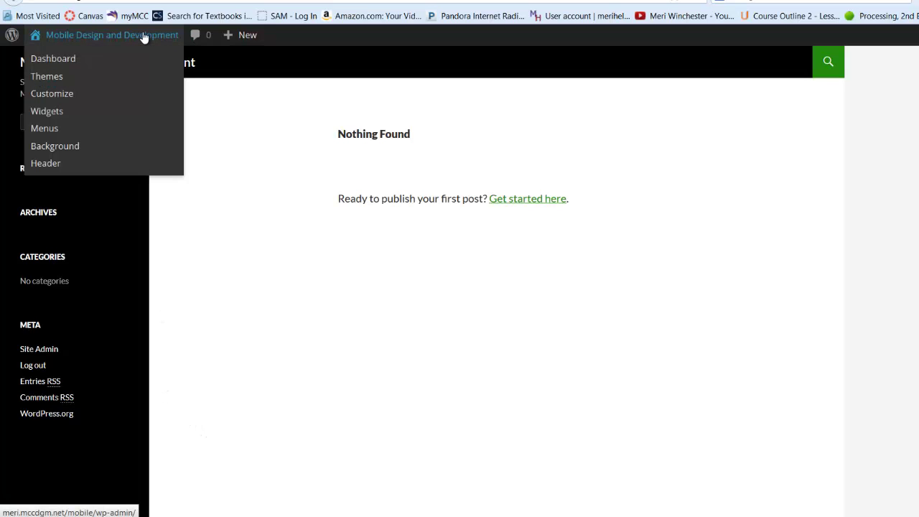
pyautogui.click(43, 75)
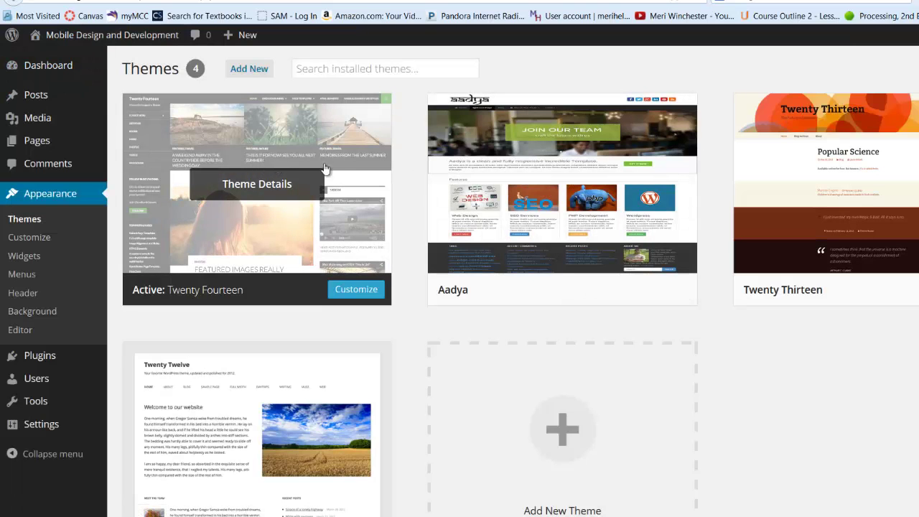
pyautogui.scroll(-2, 707, 188)
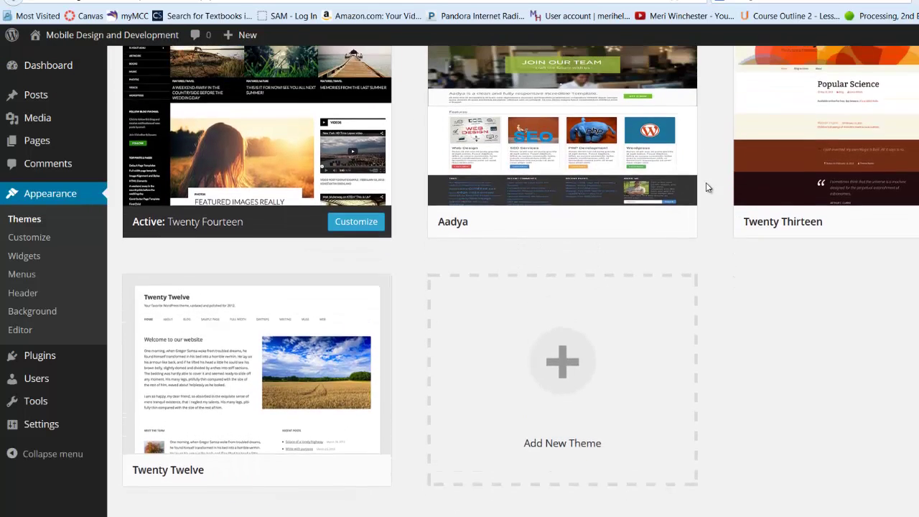
pyautogui.scroll(1, 707, 188)
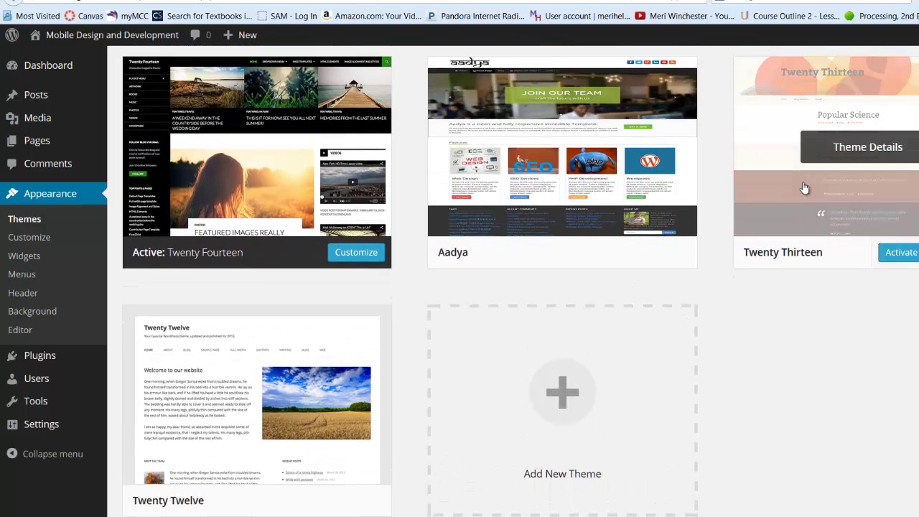
pyautogui.click(745, 186)
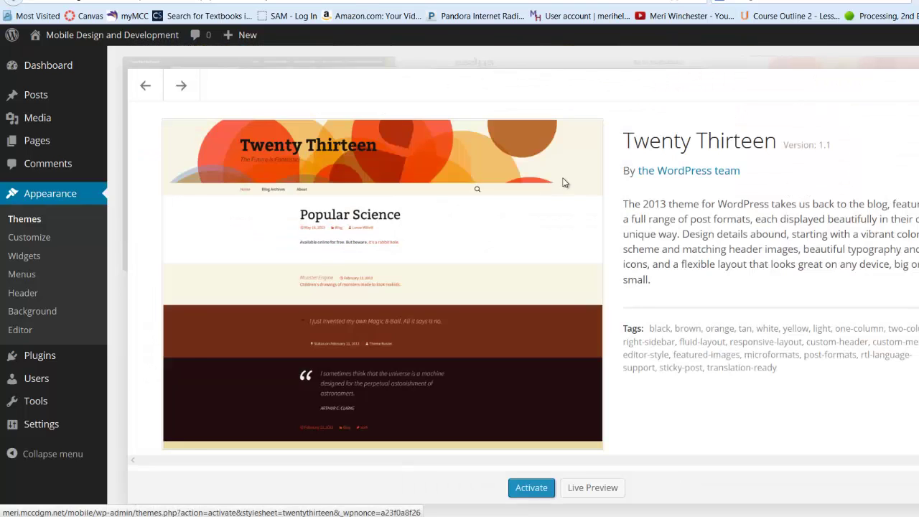
pyautogui.click(593, 487)
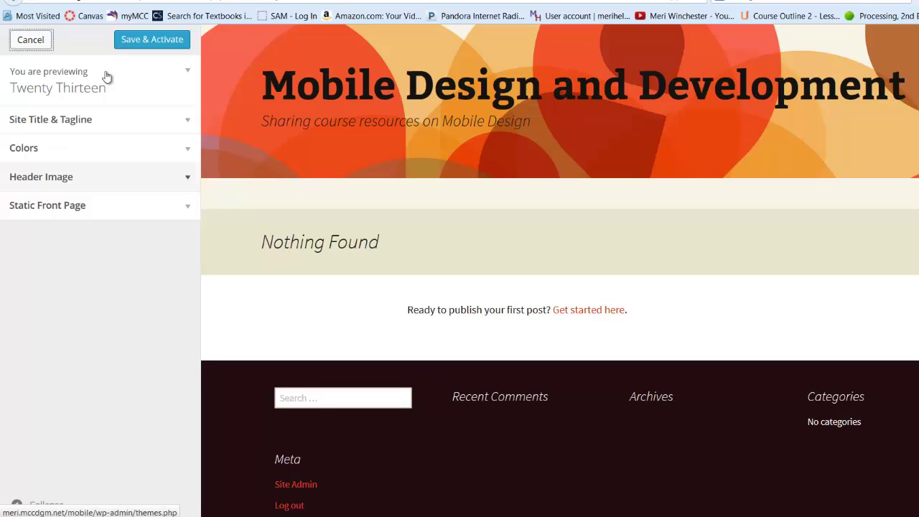
pyautogui.click(29, 40)
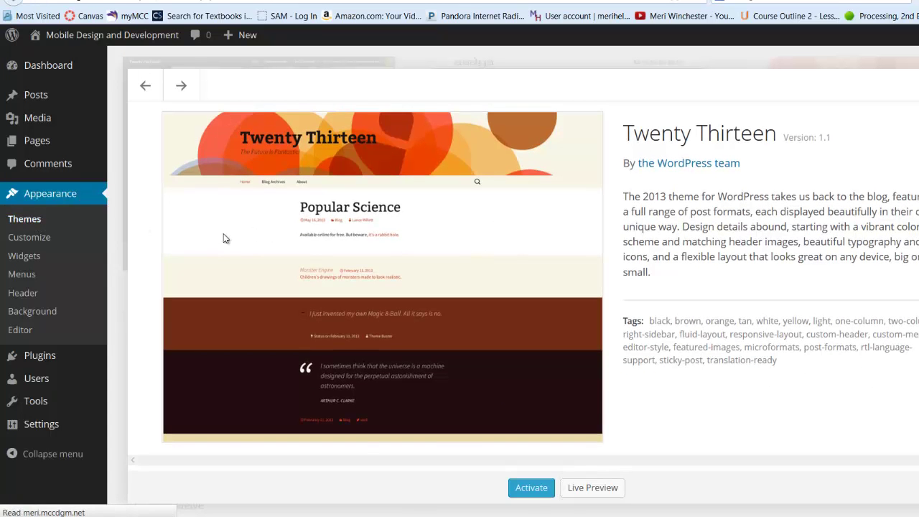
pyautogui.press('Escape')
# Search for new themes using the Responsive Layout, Accessibility Ready, Custom Colors and Custom Menu feature filters
pyautogui.scroll(-3, 632, 251)
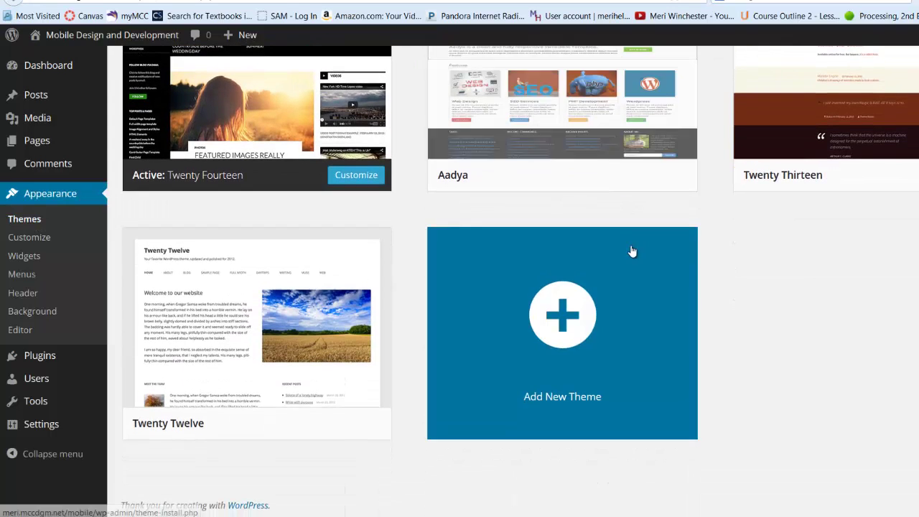
pyautogui.click(624, 305)
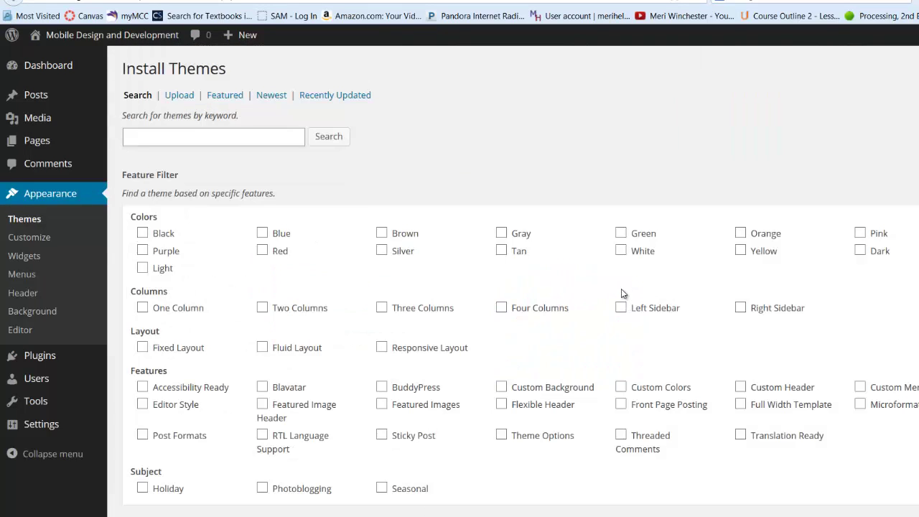
pyautogui.click(381, 348)
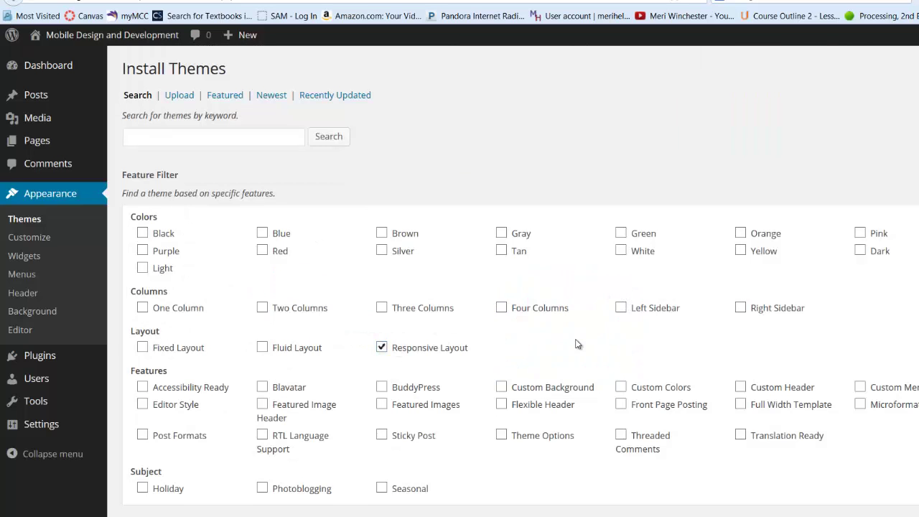
pyautogui.scroll(-2, 578, 344)
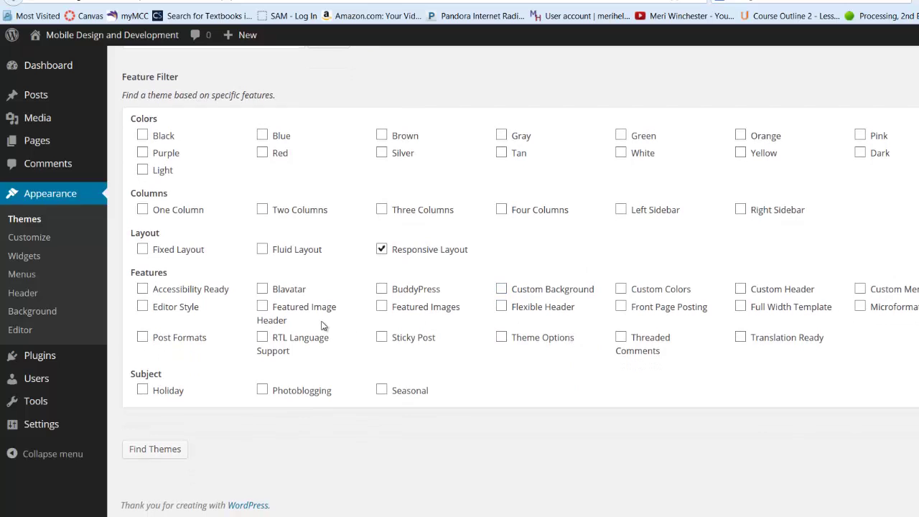
pyautogui.click(152, 295)
pyautogui.click(620, 289)
pyautogui.click(860, 289)
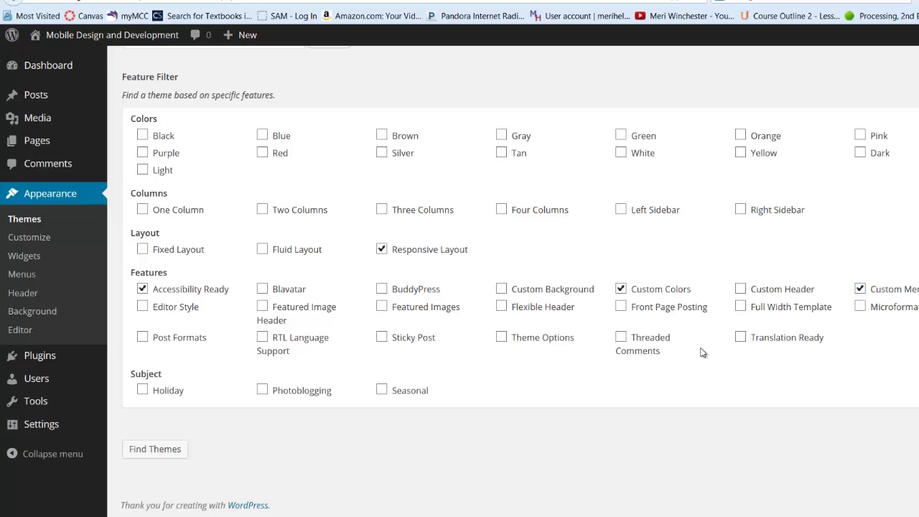
pyautogui.click(159, 450)
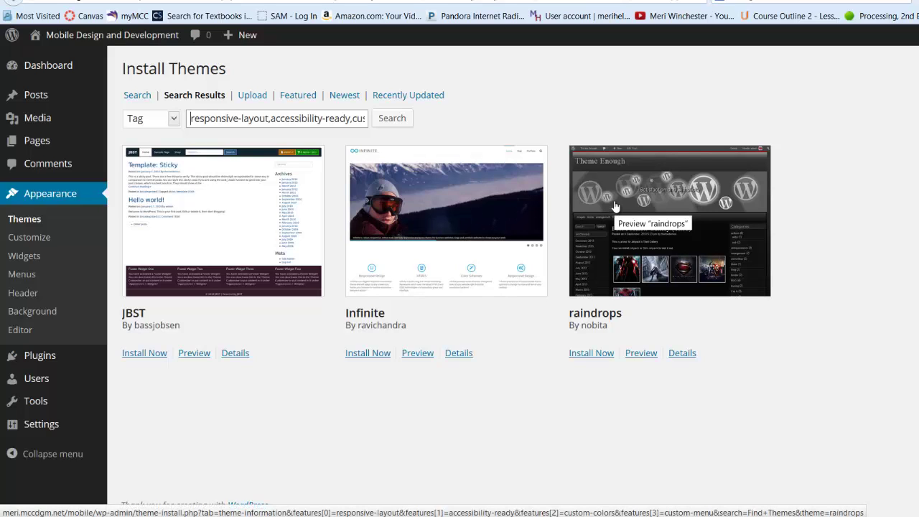
# Preview the raindrops theme from the search results, look through its sample page, and install it
pyautogui.click(654, 357)
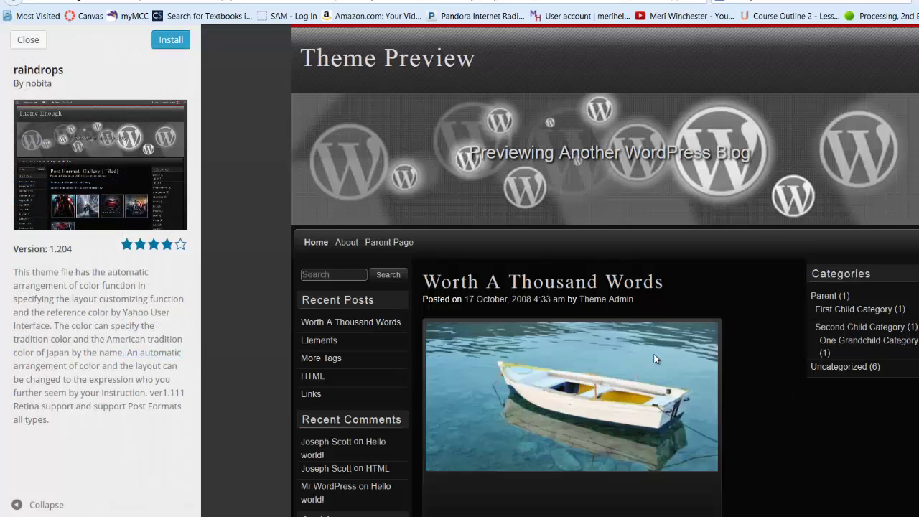
pyautogui.scroll(-9, 653, 354)
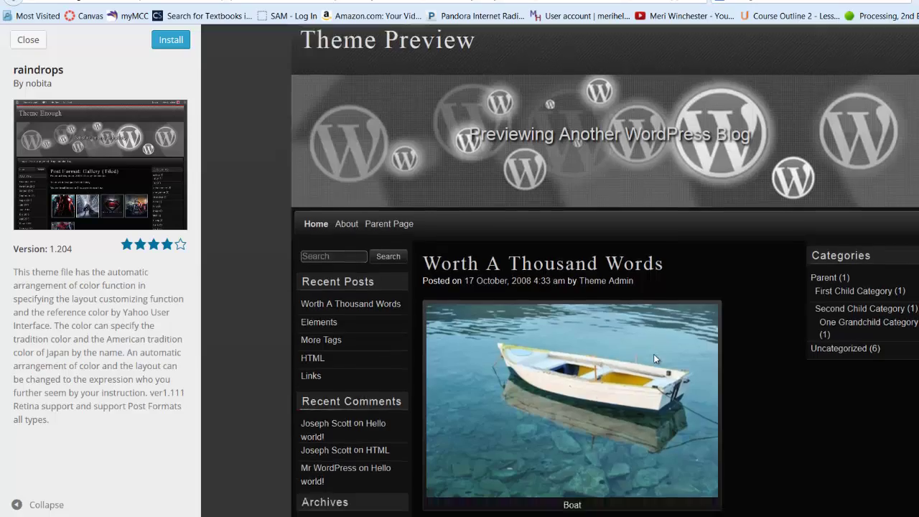
pyautogui.scroll(-15, 656, 354)
pyautogui.scroll(-15, 656, 353)
pyautogui.scroll(2, 657, 351)
pyautogui.scroll(10, 658, 357)
pyautogui.click(180, 43)
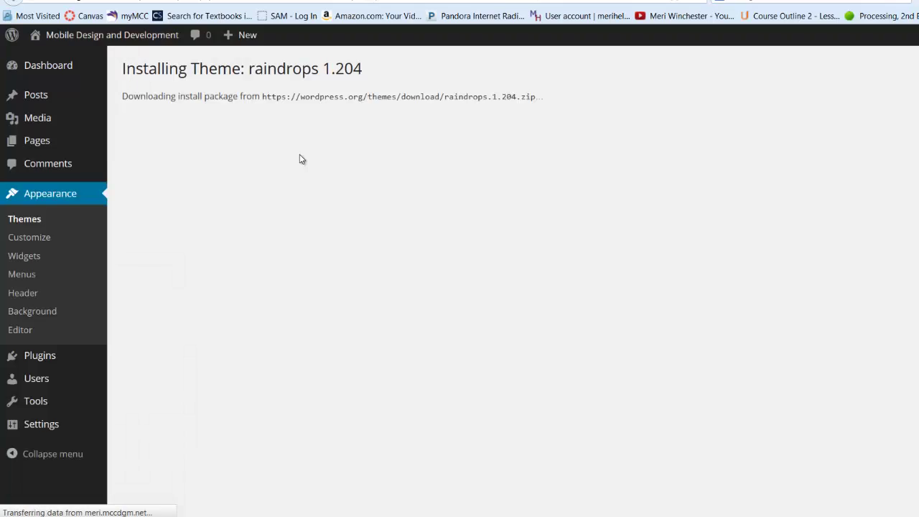
# Examine the Twenty Fourteen theme's site title, tagline and color customization options, leaving the customizer without changes
pyautogui.click(57, 242)
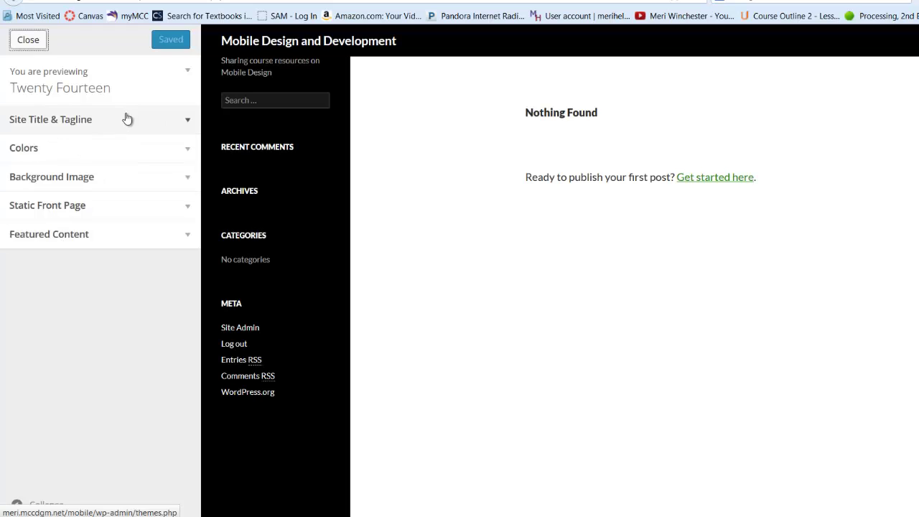
pyautogui.click(126, 119)
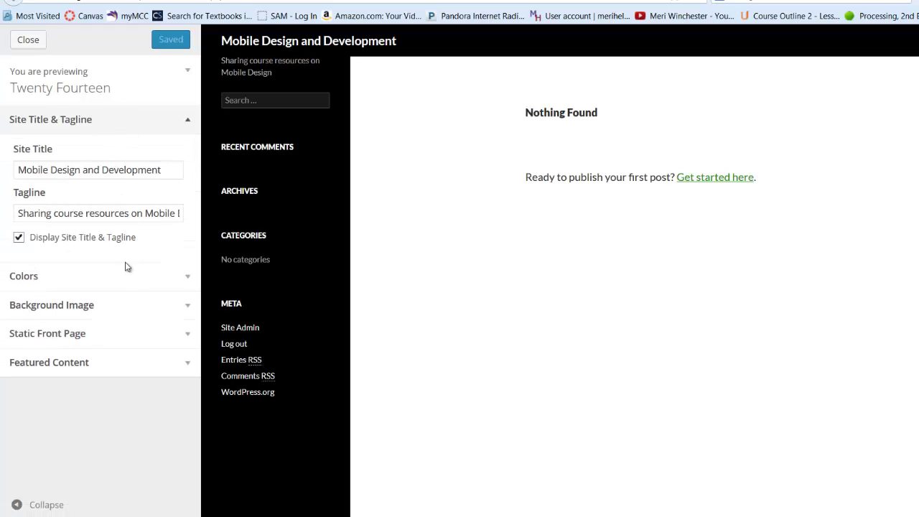
pyautogui.click(129, 277)
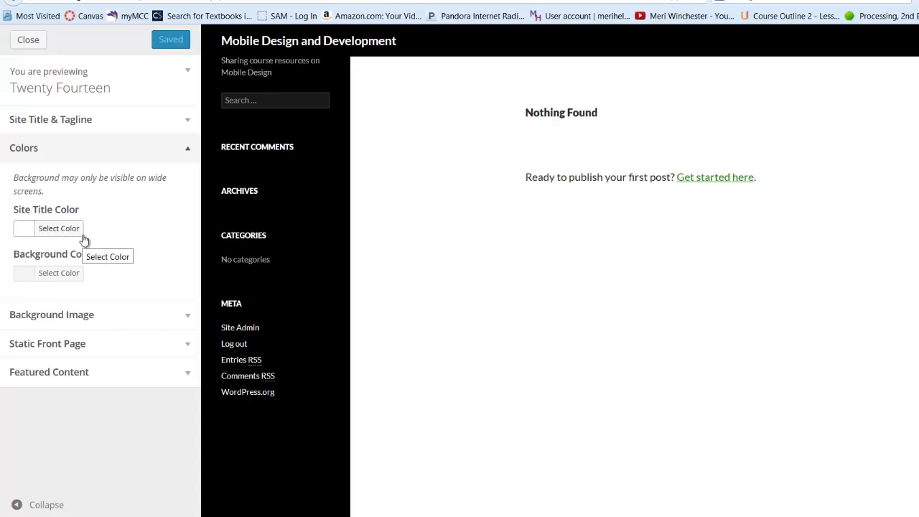
pyautogui.click(82, 237)
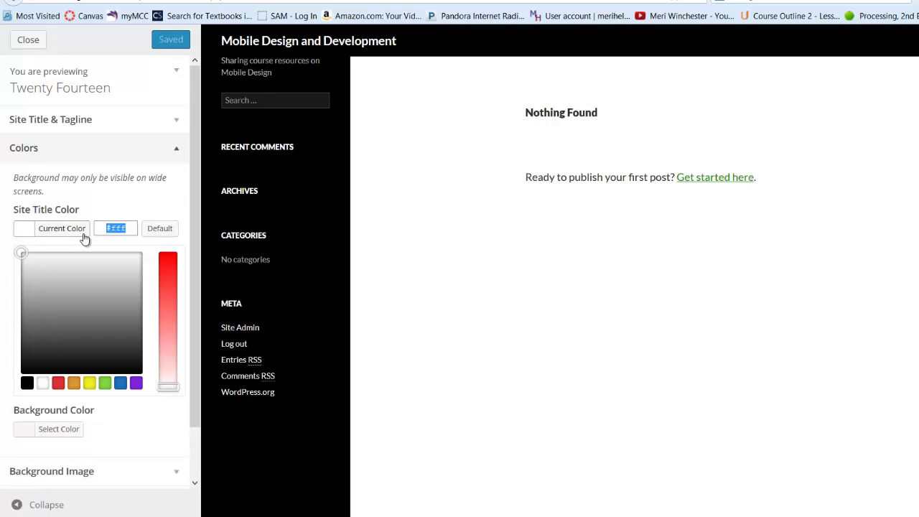
pyautogui.click(85, 237)
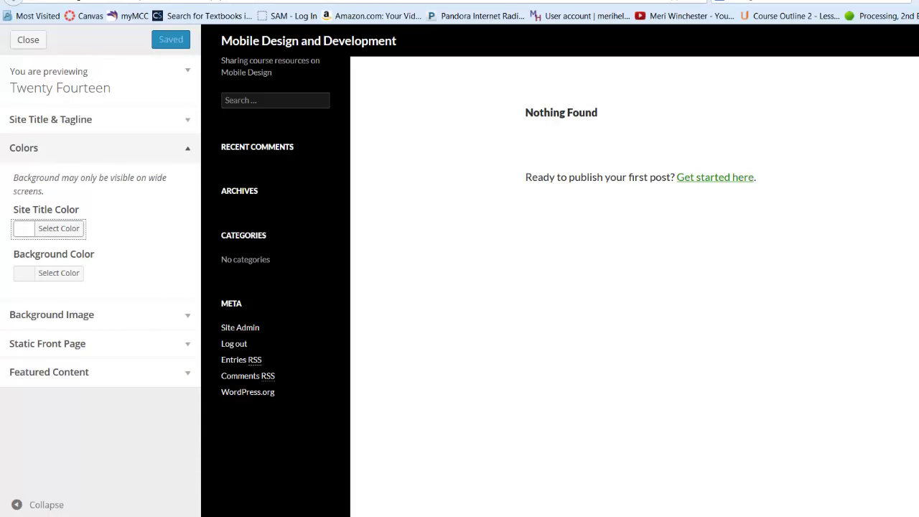
pyautogui.click(239, 46)
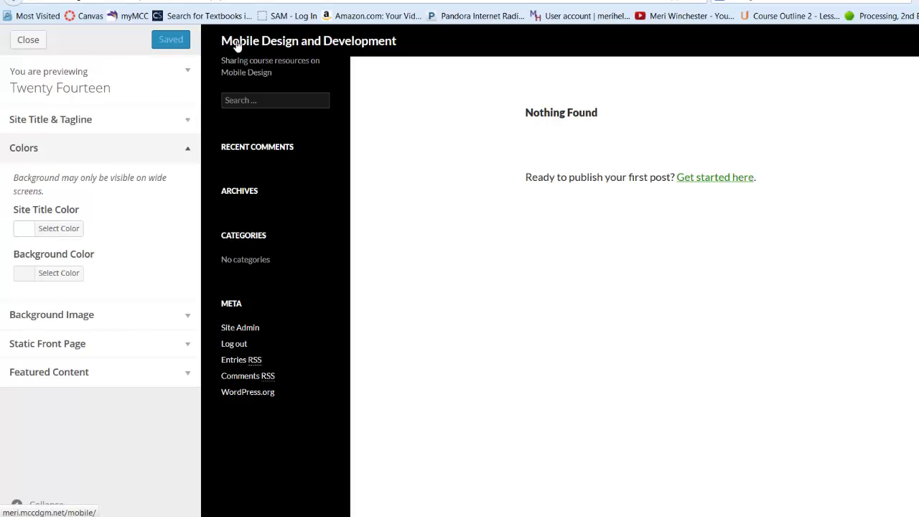
pyautogui.click(236, 43)
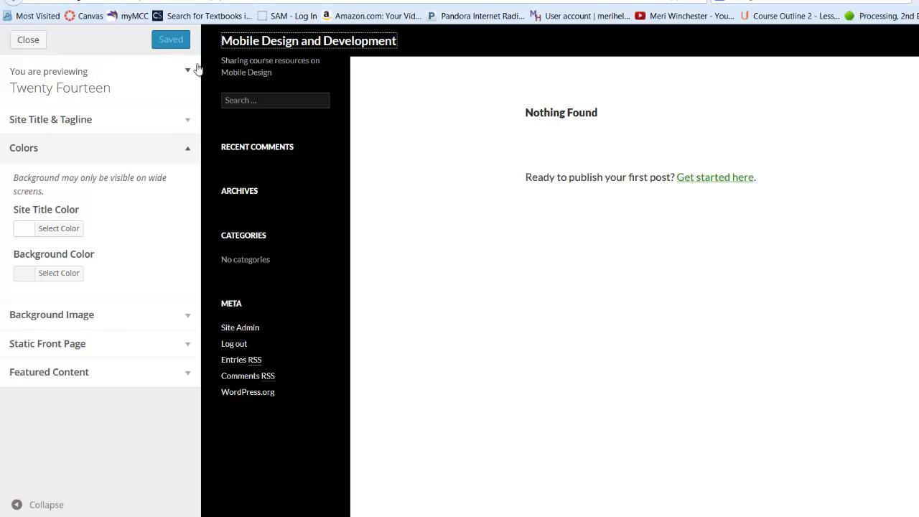
pyautogui.click(32, 42)
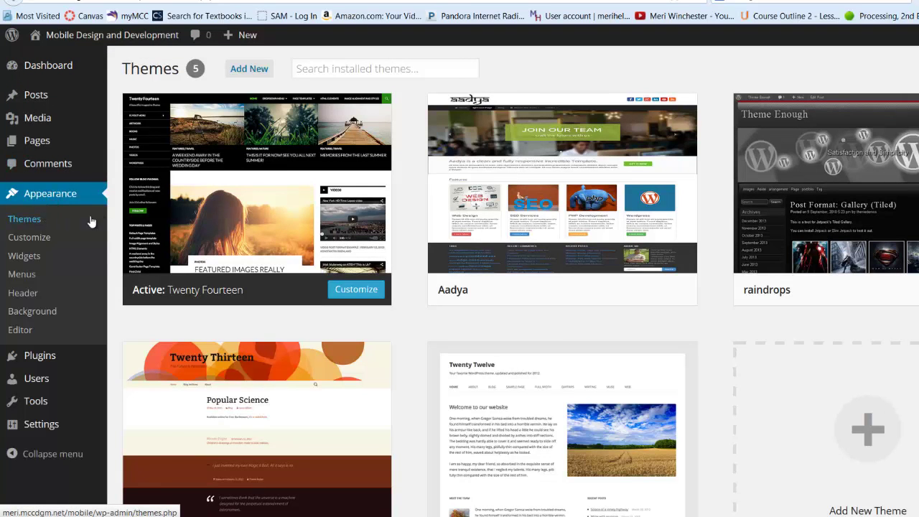
# Activate the installed raindrops theme and open it for customization
pyautogui.scroll(-1, 680, 248)
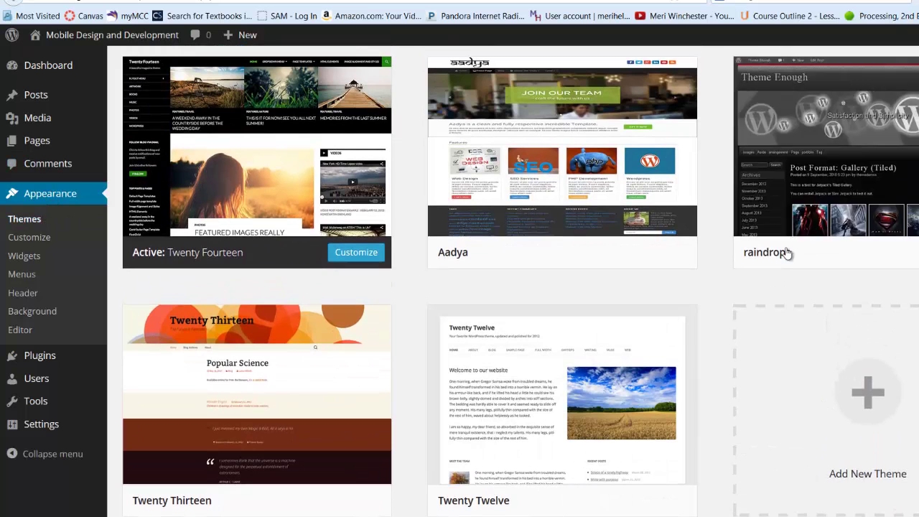
pyautogui.click(888, 268)
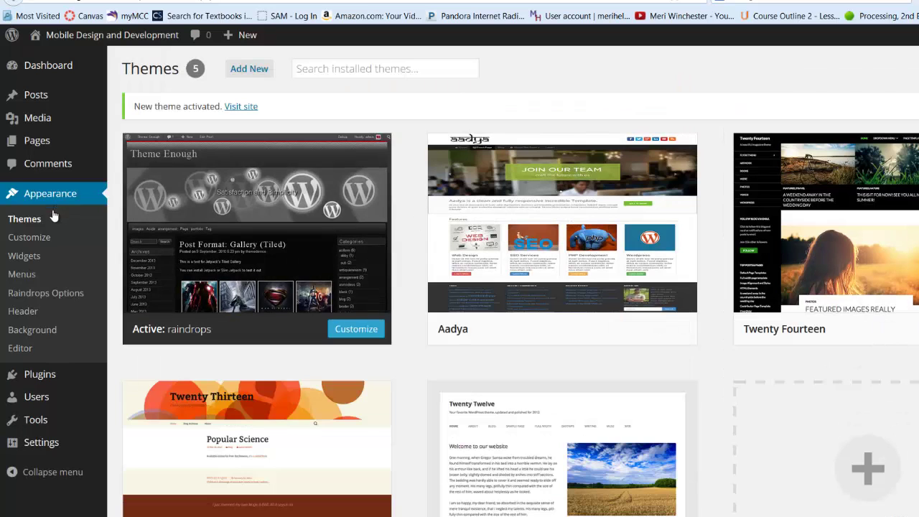
pyautogui.click(54, 237)
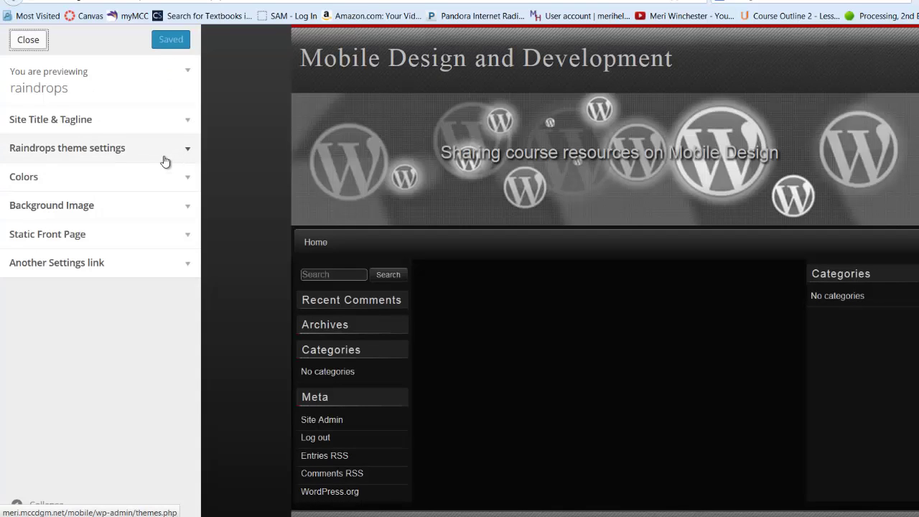
# In the Raindrops theme settings, try the minimal color type and set the color type to light
pyautogui.click(165, 161)
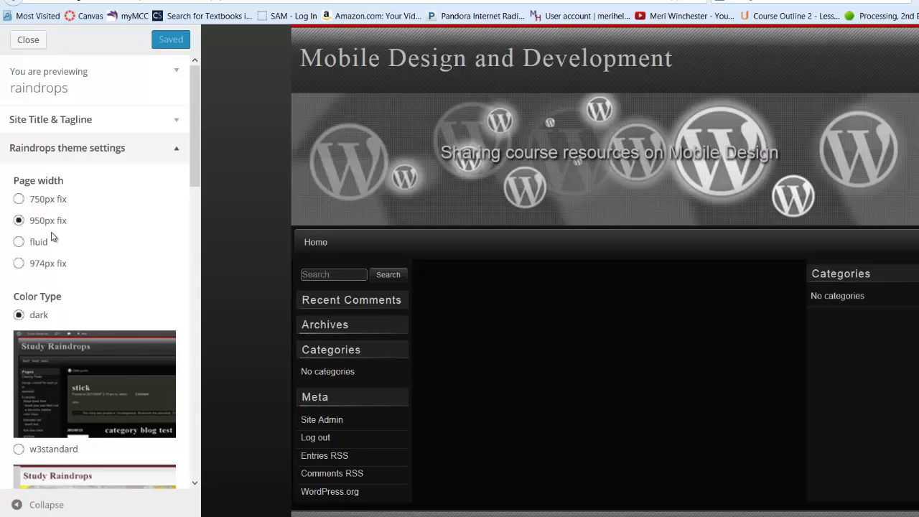
pyautogui.scroll(-5, 52, 237)
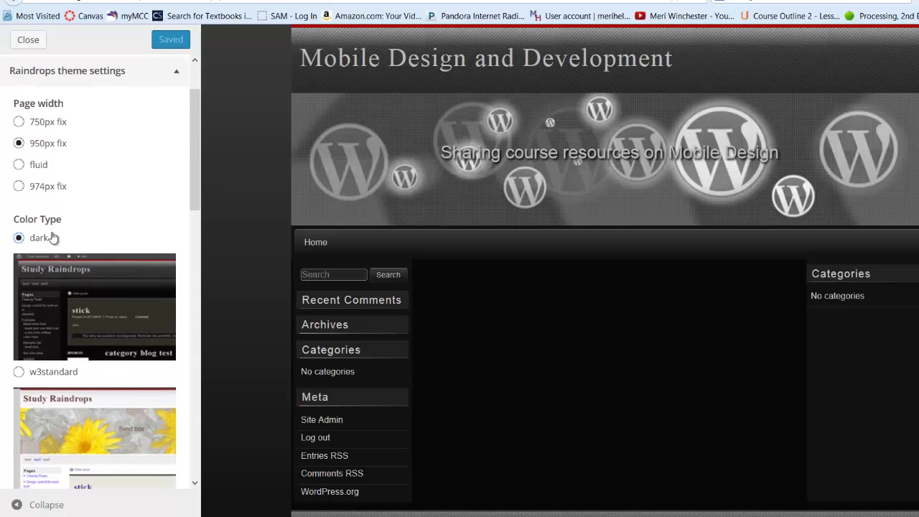
pyautogui.scroll(-1, 52, 237)
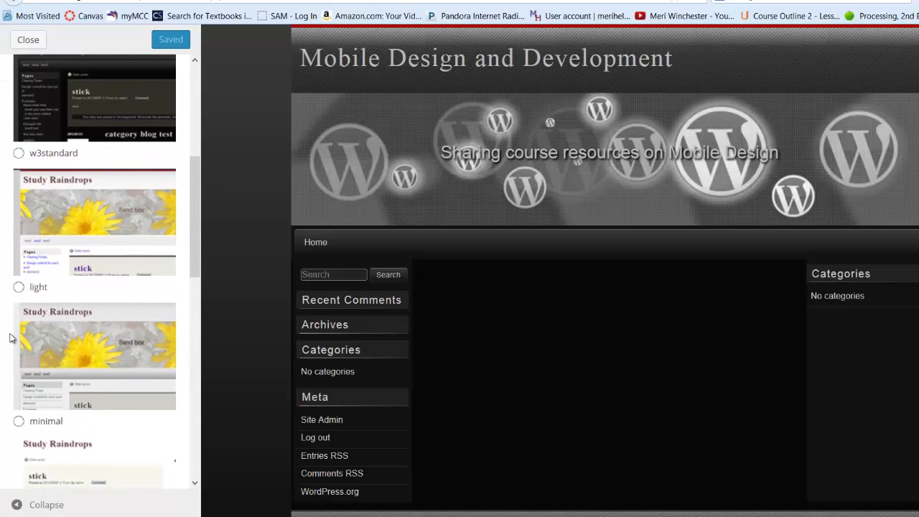
pyautogui.click(19, 289)
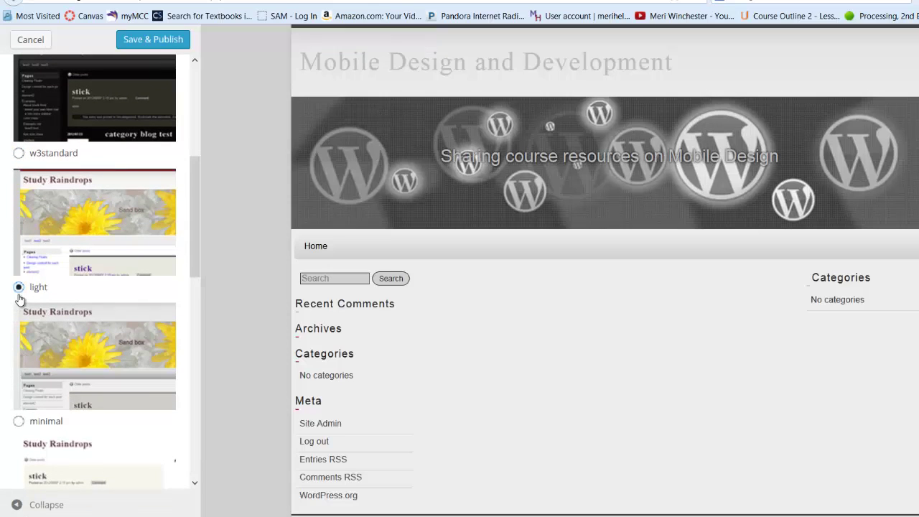
pyautogui.scroll(-2, 19, 309)
pyautogui.click(22, 312)
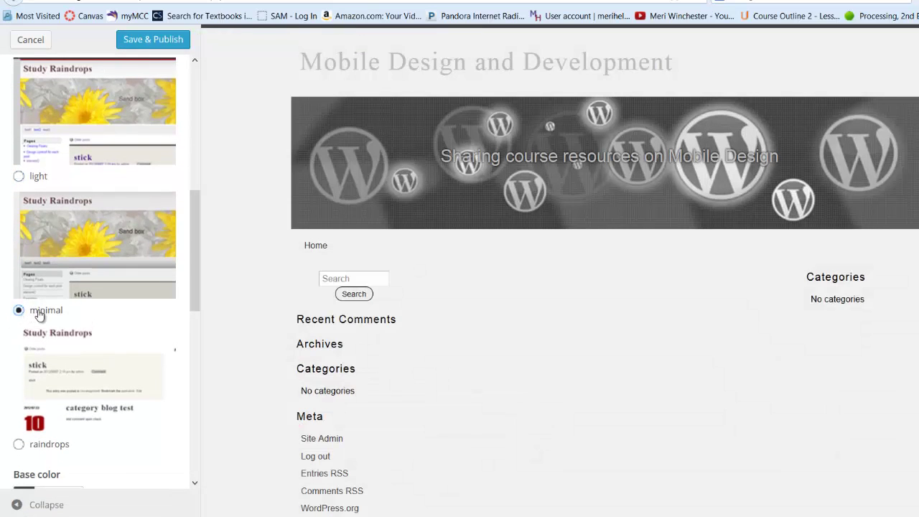
pyautogui.click(20, 175)
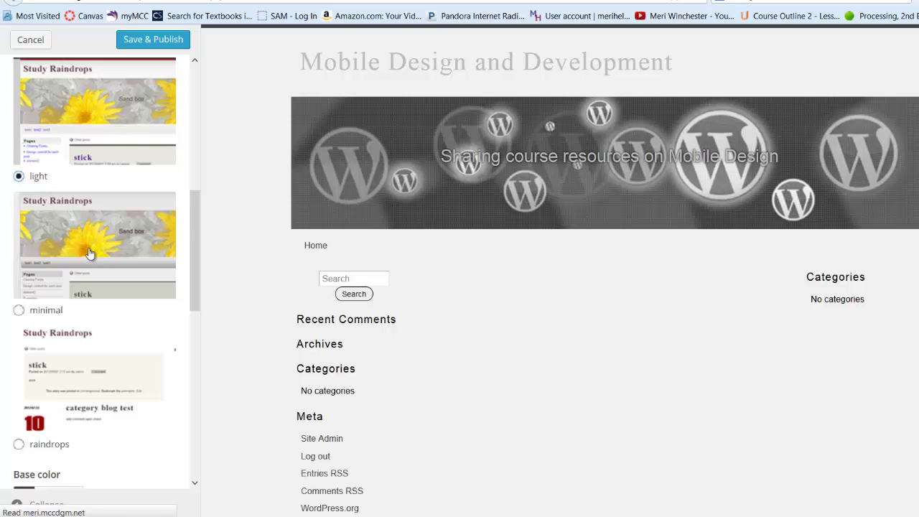
# Set the theme's base color to purple #8224e3 and hide the extra sidebar
pyautogui.scroll(-2, 90, 252)
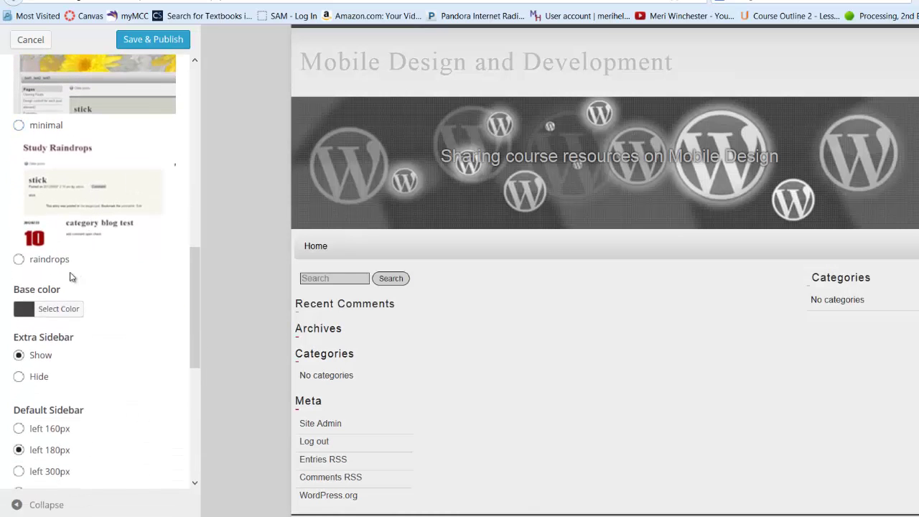
pyautogui.click(61, 309)
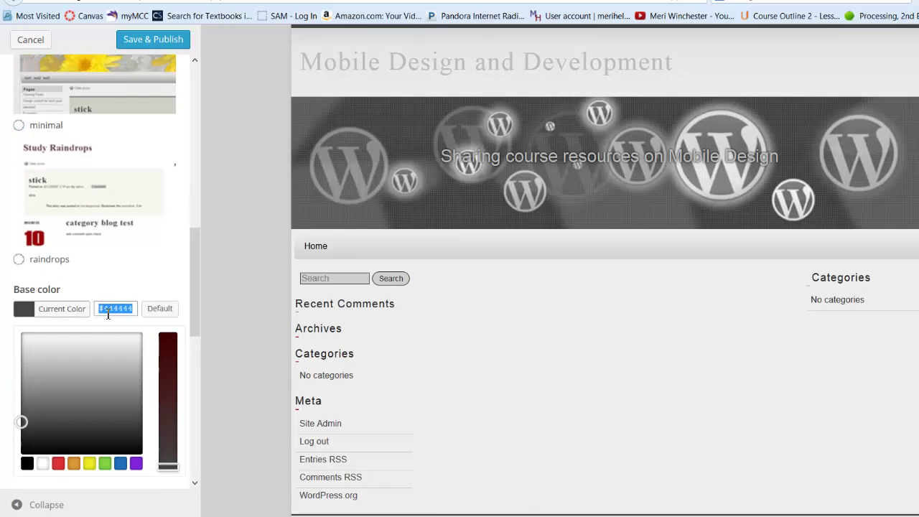
pyautogui.click(136, 464)
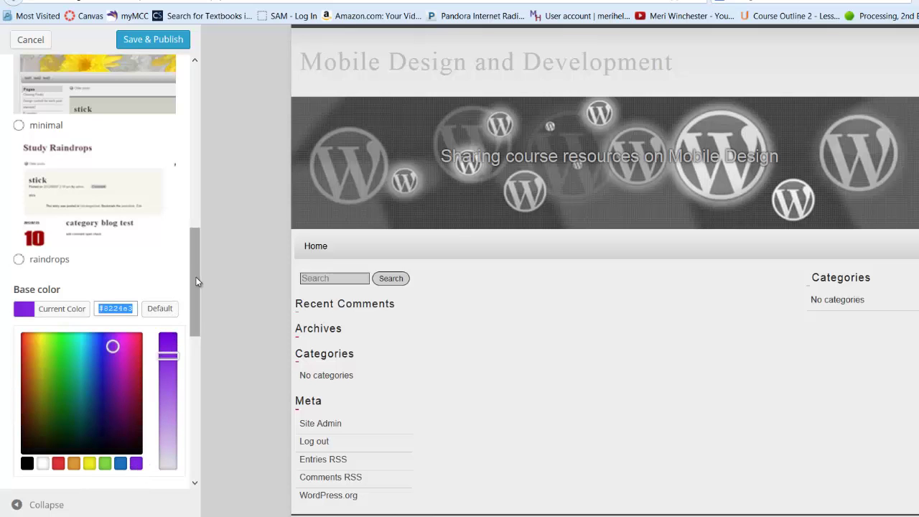
pyautogui.scroll(-5, 195, 328)
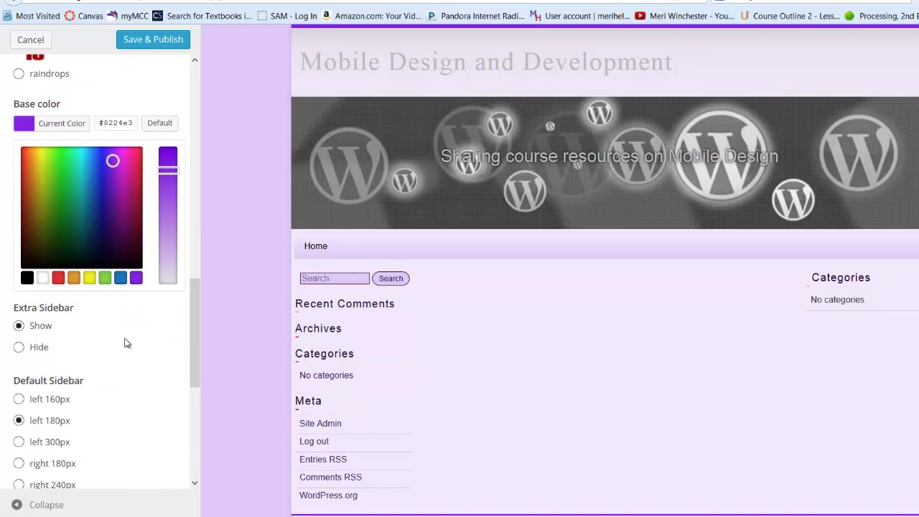
pyautogui.scroll(-1, 124, 343)
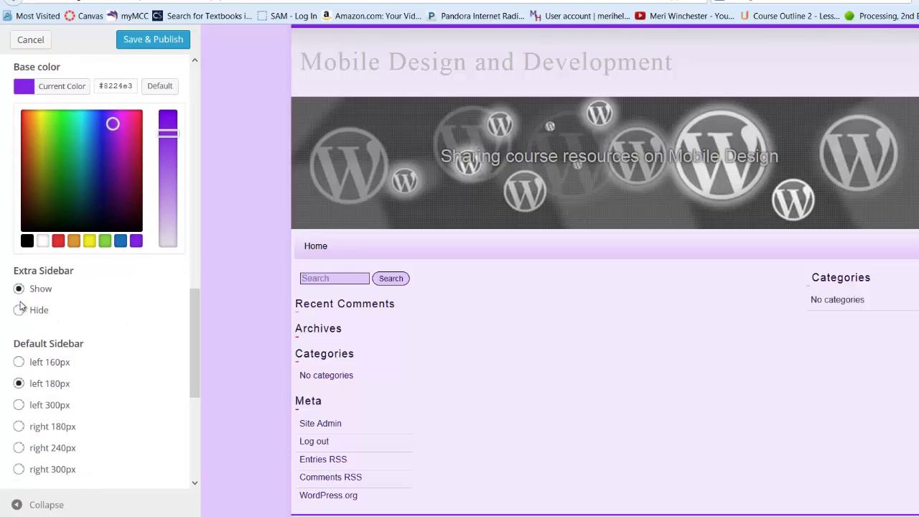
pyautogui.click(19, 311)
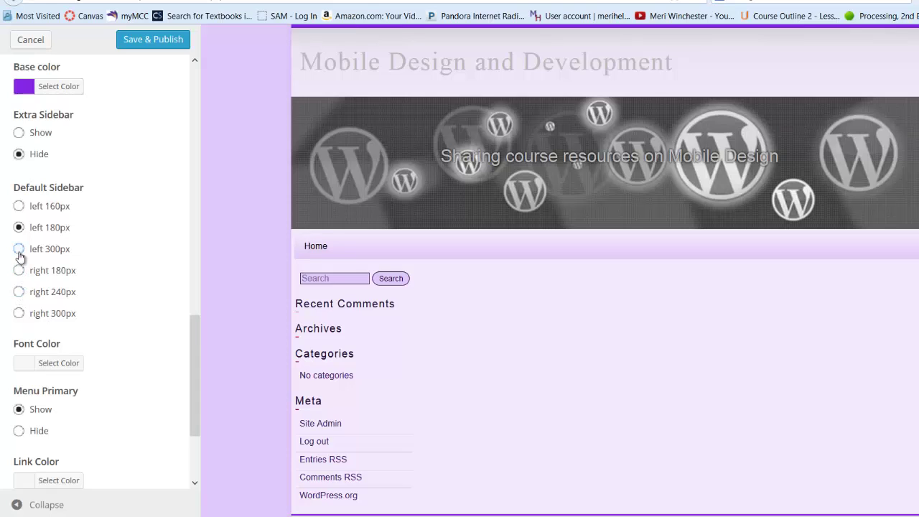
# Examine the font color picker, the Colors and Static Front Page options, and the links to other settings, leaving them unchanged
pyautogui.moveTo(194, 323); pyautogui.dragTo(195, 364)
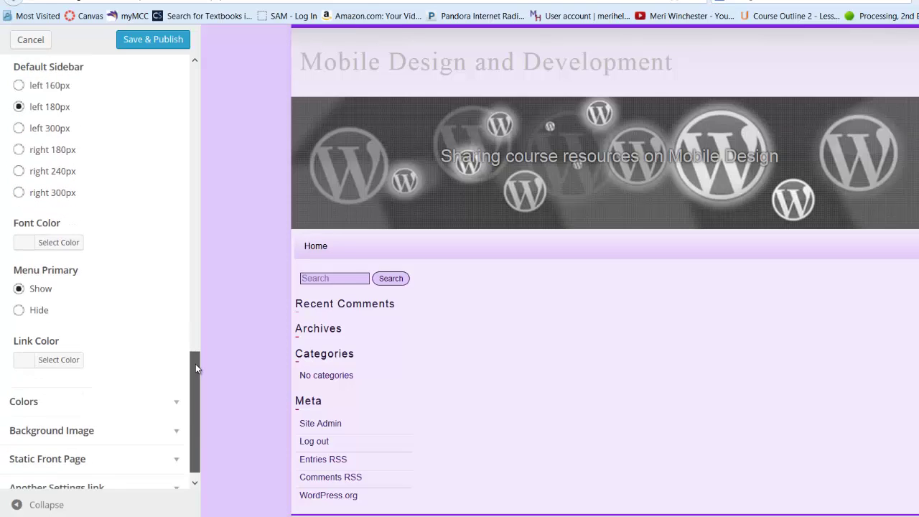
pyautogui.click(71, 248)
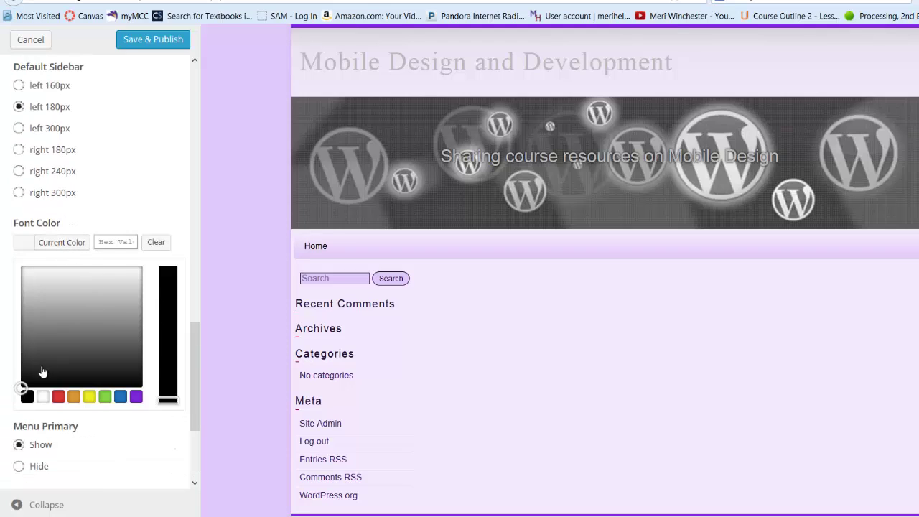
pyautogui.click(184, 189)
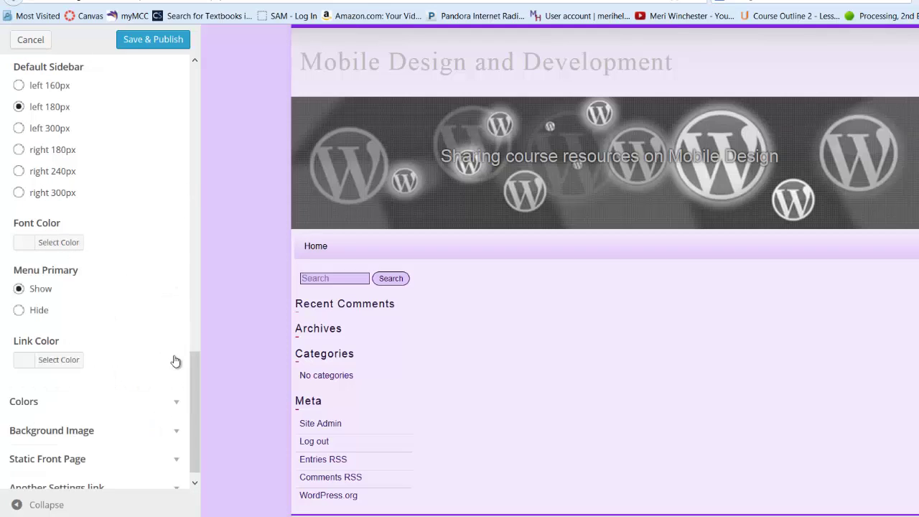
pyautogui.click(152, 409)
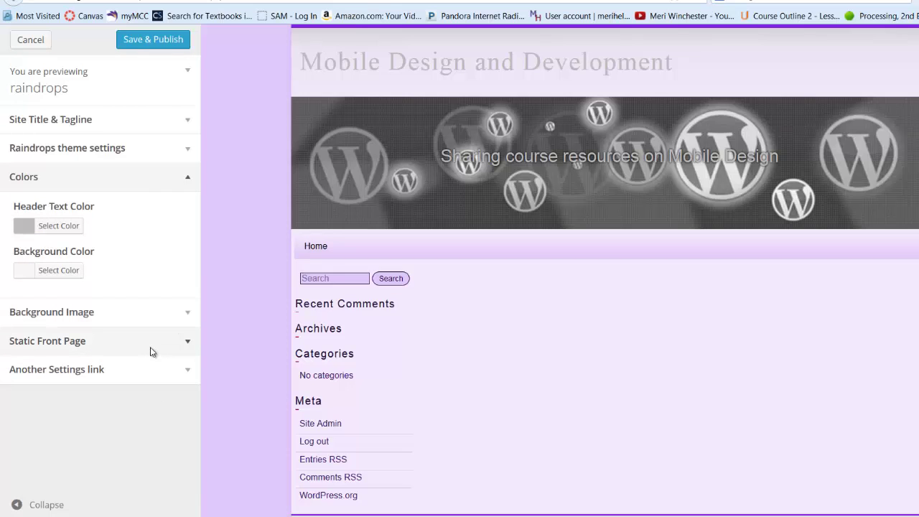
pyautogui.click(150, 347)
pyautogui.click(142, 424)
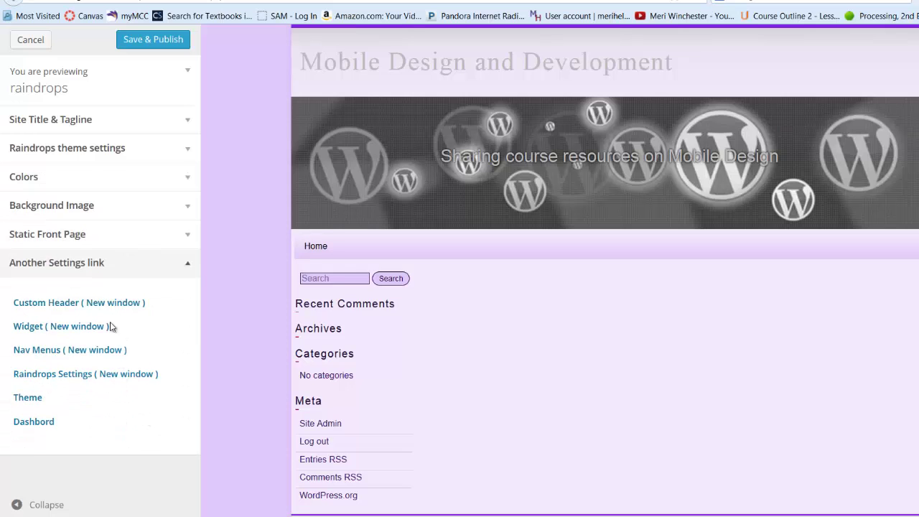
# Open the full Raindrops settings page and go to the option for text color in content
pyautogui.click(83, 377)
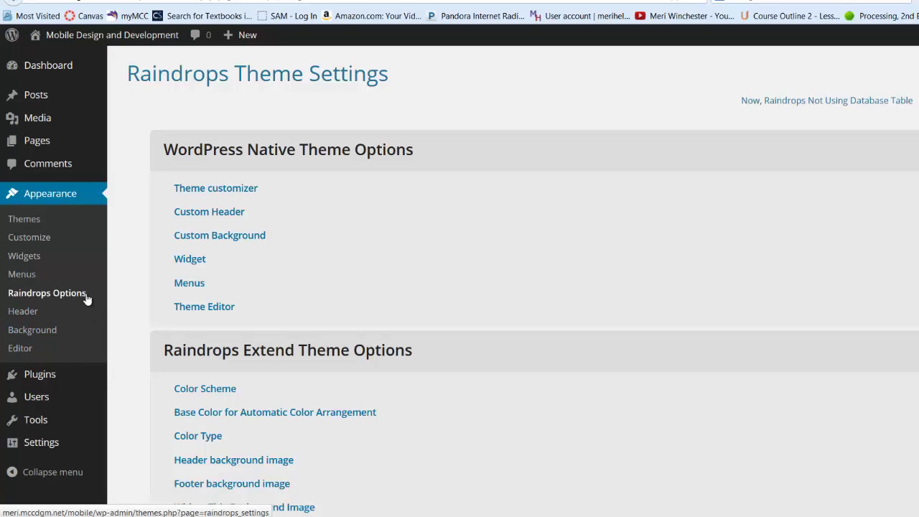
pyautogui.click(202, 393)
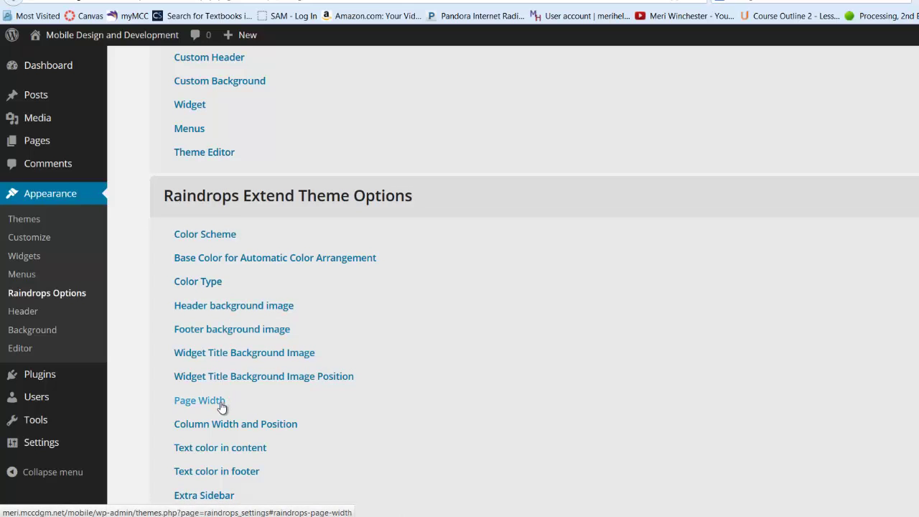
pyautogui.scroll(-2, 225, 427)
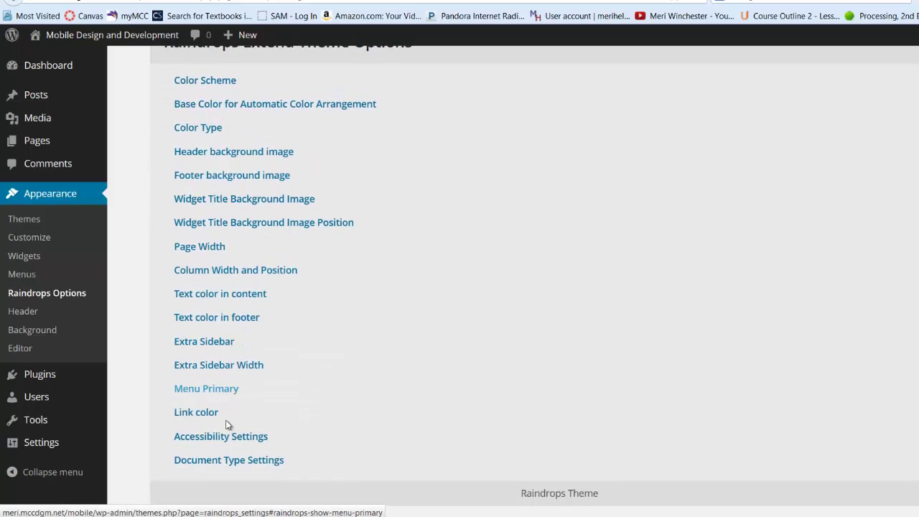
pyautogui.click(246, 294)
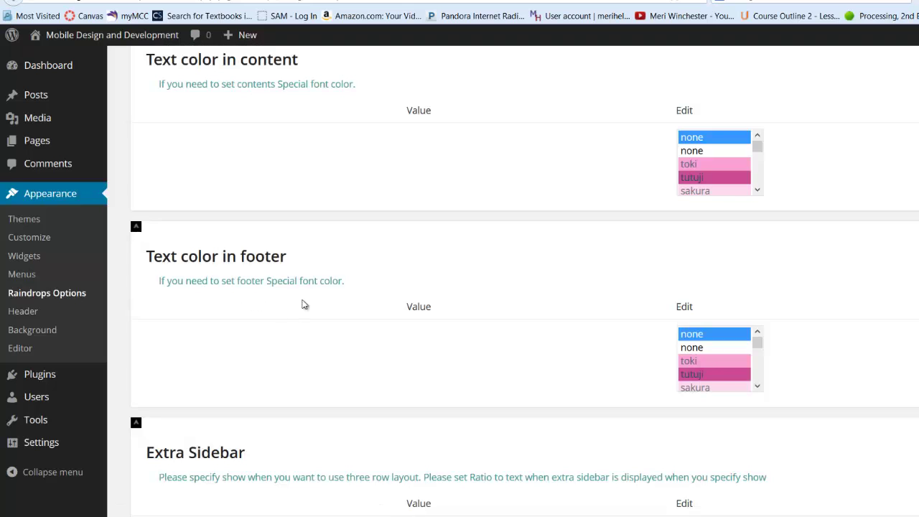
# Set the Color Scheme naming convention to USA in the Raindrops settings
pyautogui.scroll(3, 506, 321)
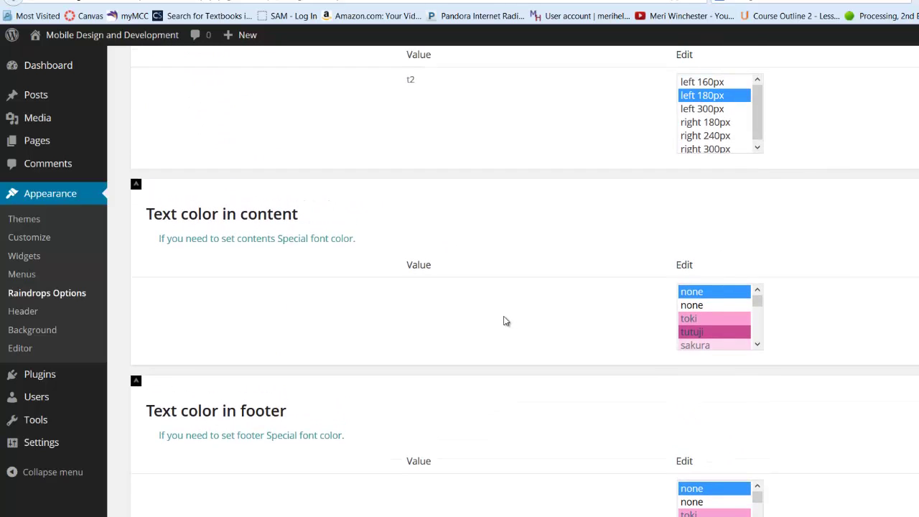
pyautogui.scroll(5, 506, 321)
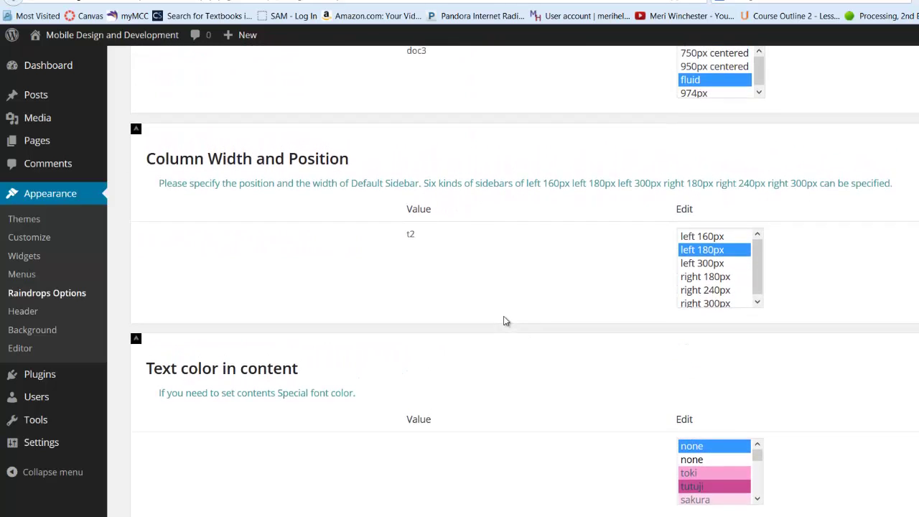
pyautogui.scroll(7, 505, 321)
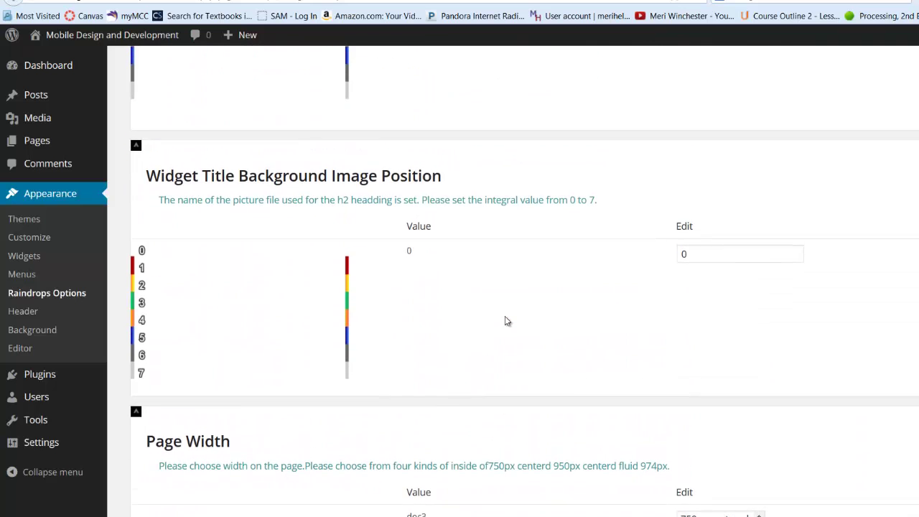
pyautogui.scroll(6, 505, 321)
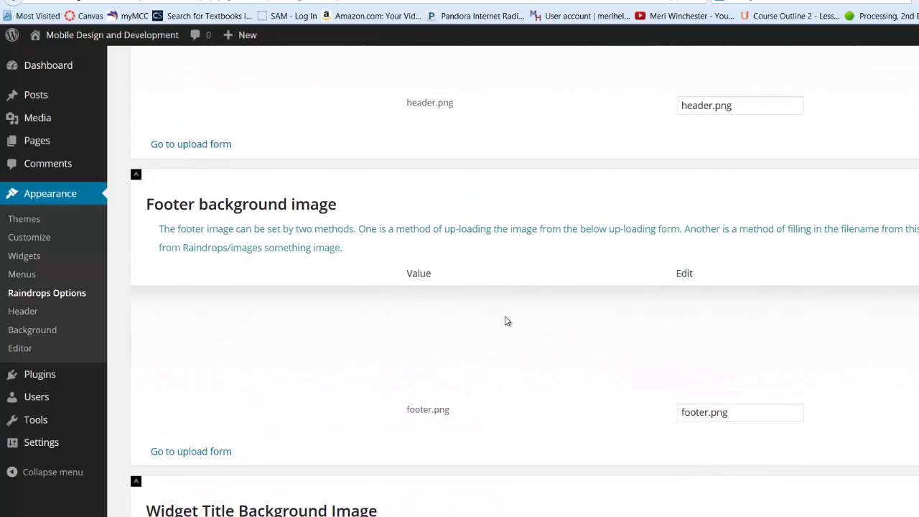
pyautogui.scroll(4, 505, 321)
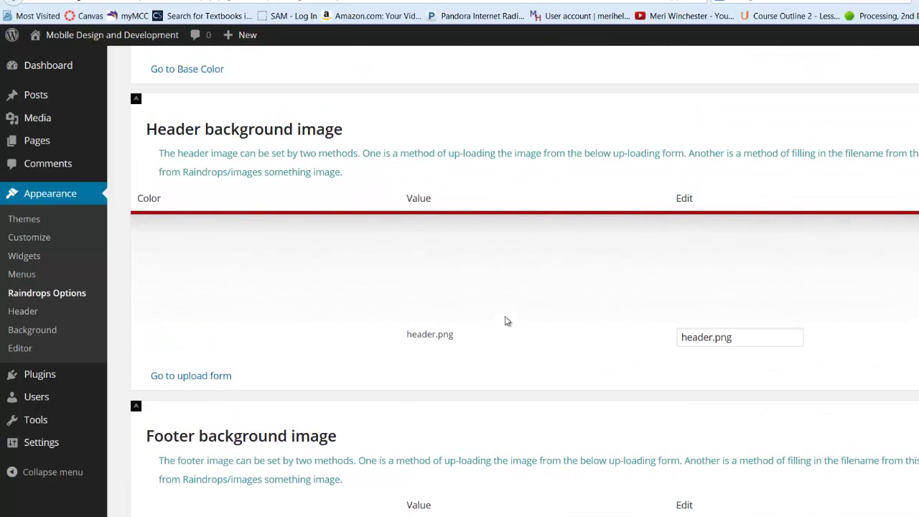
pyautogui.scroll(4, 505, 320)
pyautogui.scroll(4, 505, 321)
pyautogui.scroll(3, 507, 321)
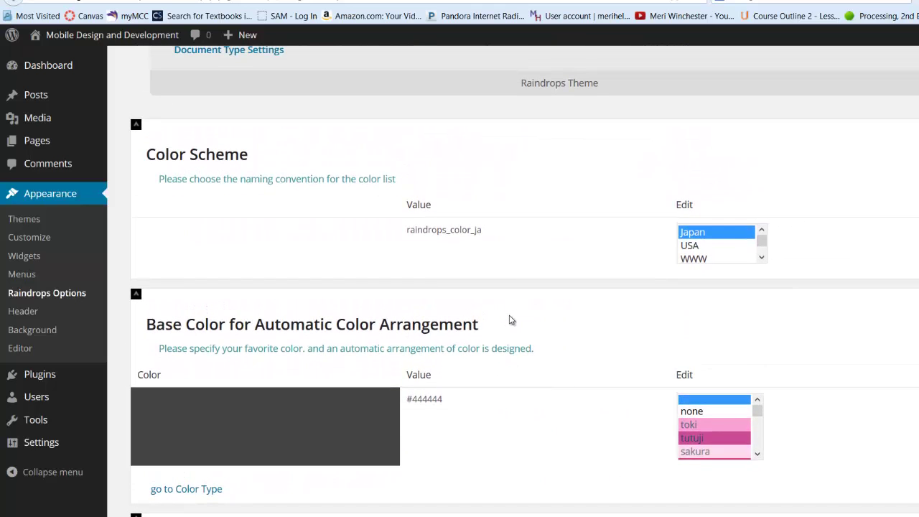
pyautogui.click(700, 245)
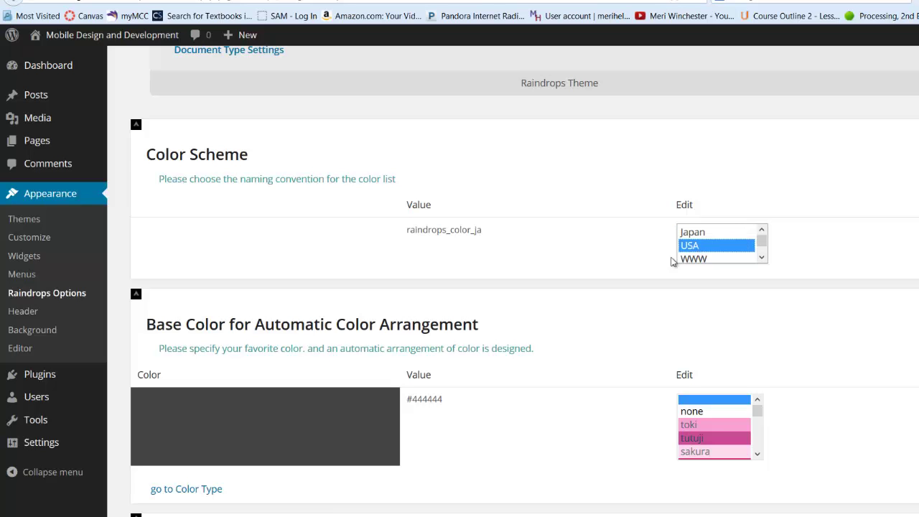
# Set the Color Type to light in the Raindrops settings
pyautogui.scroll(9, 623, 266)
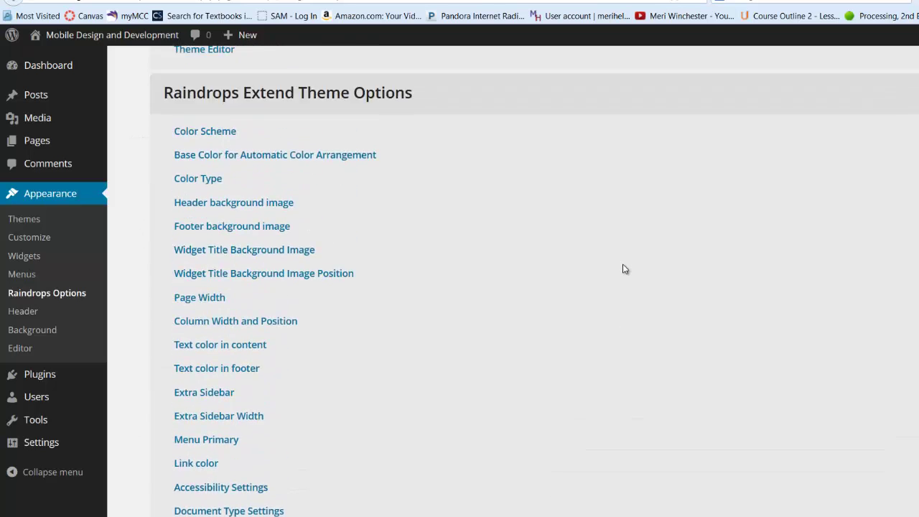
pyautogui.scroll(-7, 623, 266)
pyautogui.scroll(-6, 624, 269)
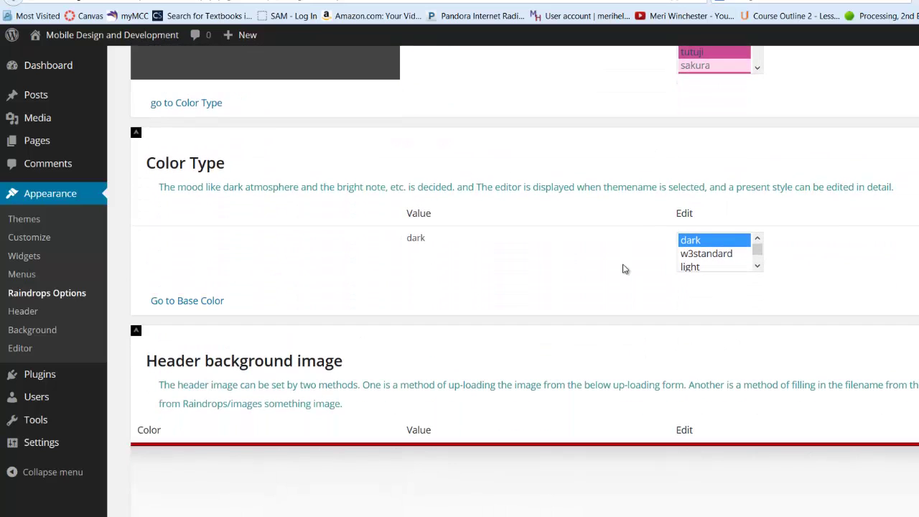
pyautogui.click(691, 267)
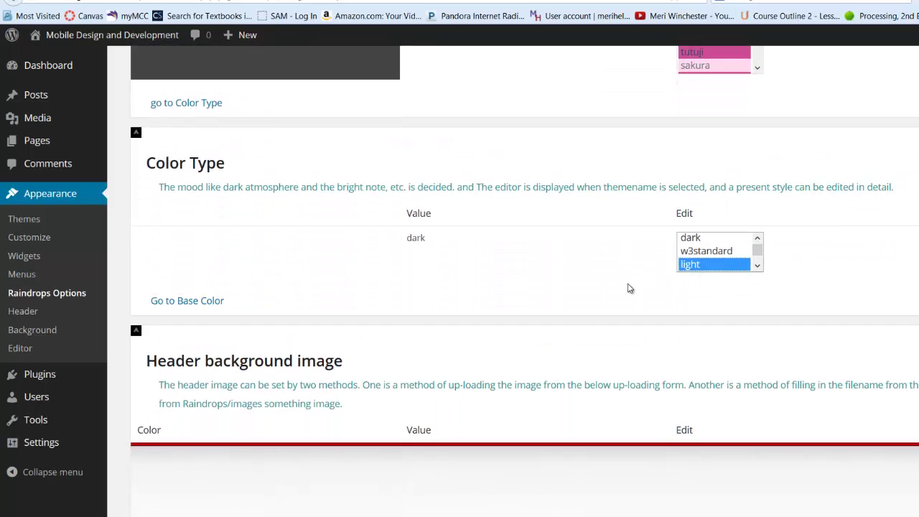
# Review the remaining Raindrops settings from the header background image through the page width, text color and document type options
pyautogui.scroll(-3, 618, 287)
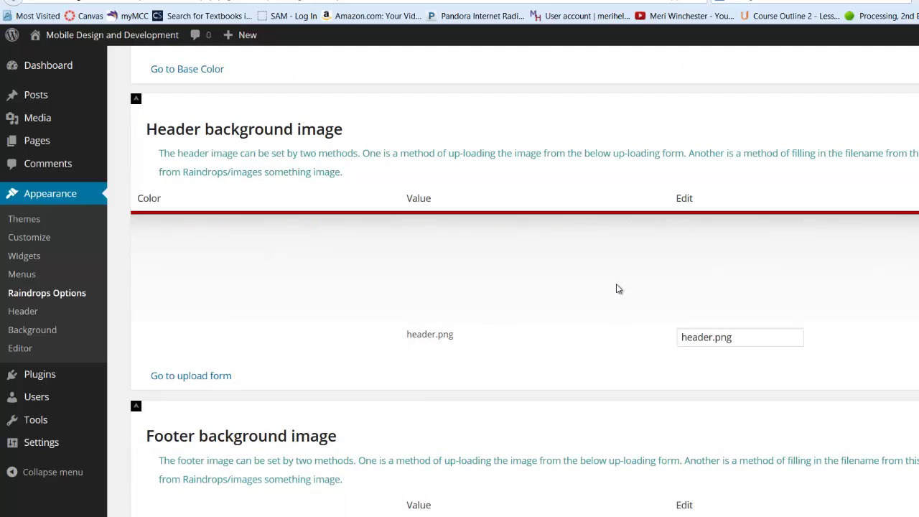
pyautogui.scroll(-5, 617, 287)
pyautogui.scroll(-7, 616, 288)
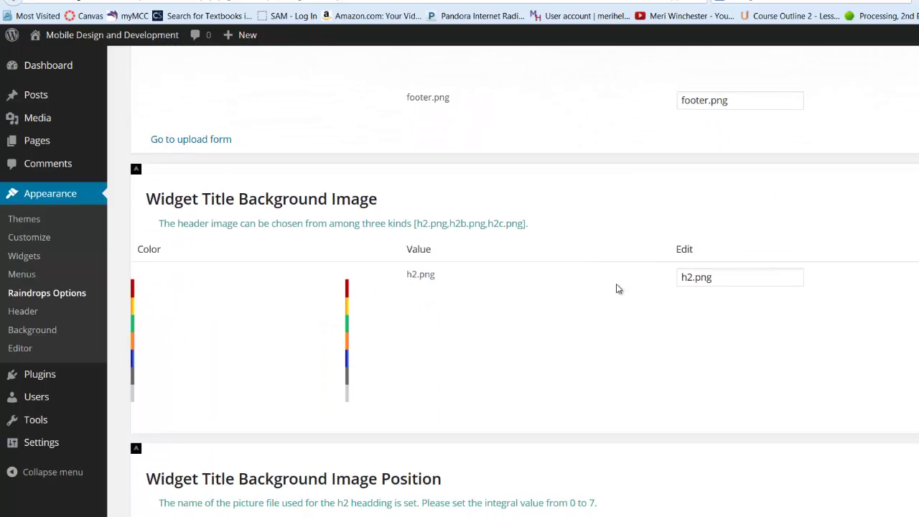
pyautogui.scroll(-4, 616, 289)
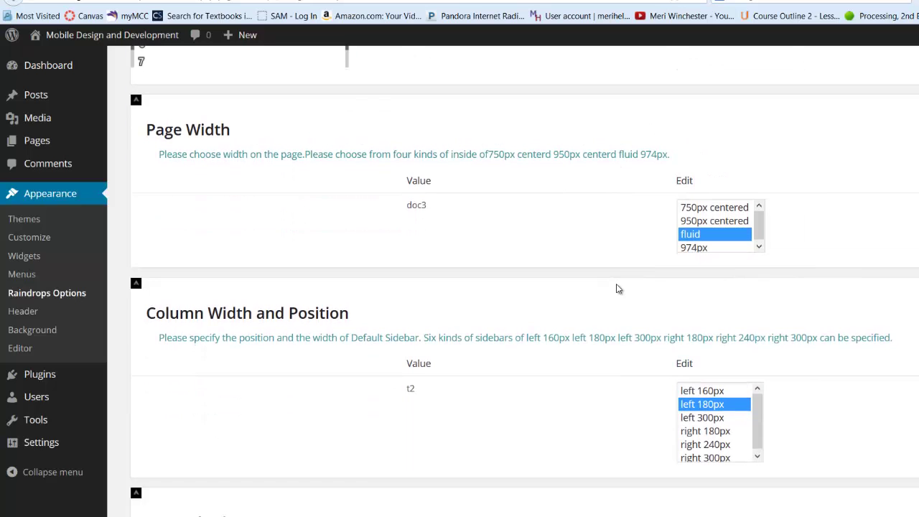
pyautogui.scroll(-3, 616, 288)
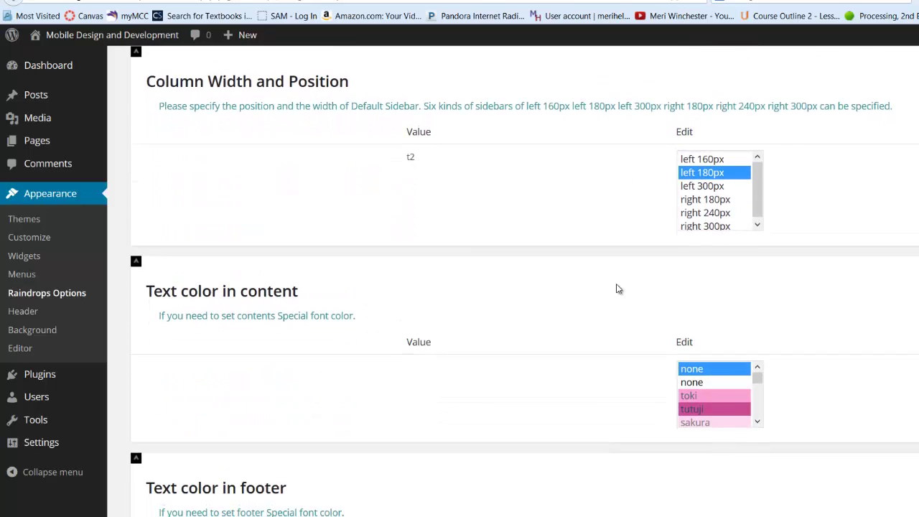
pyautogui.scroll(-3, 618, 289)
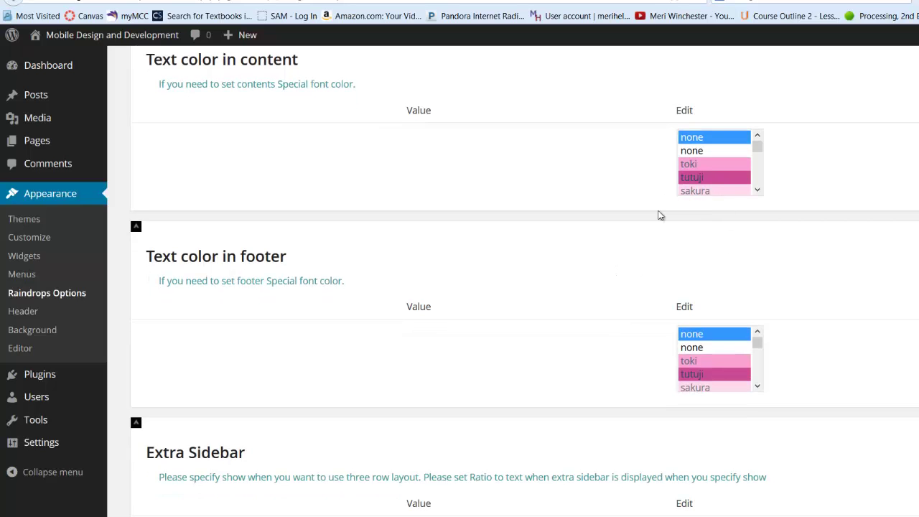
pyautogui.scroll(-2, 642, 242)
pyautogui.scroll(-7, 640, 244)
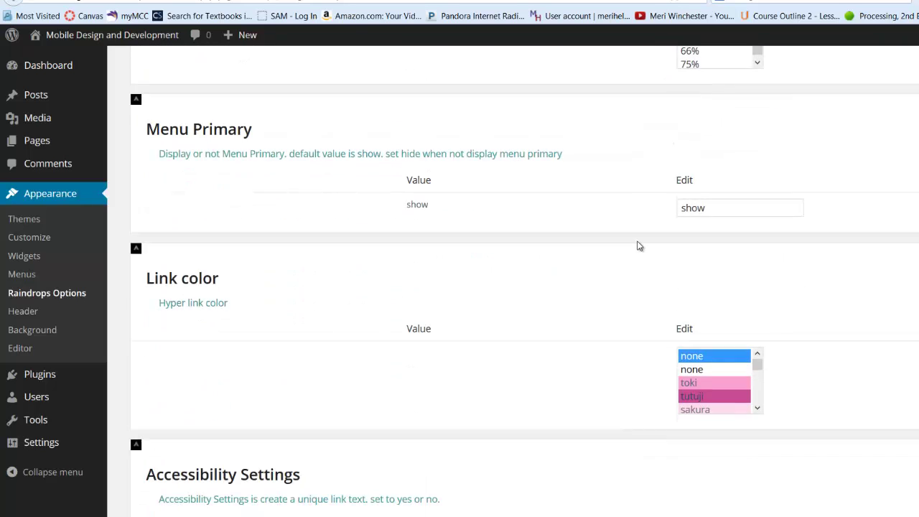
pyautogui.scroll(-3, 639, 246)
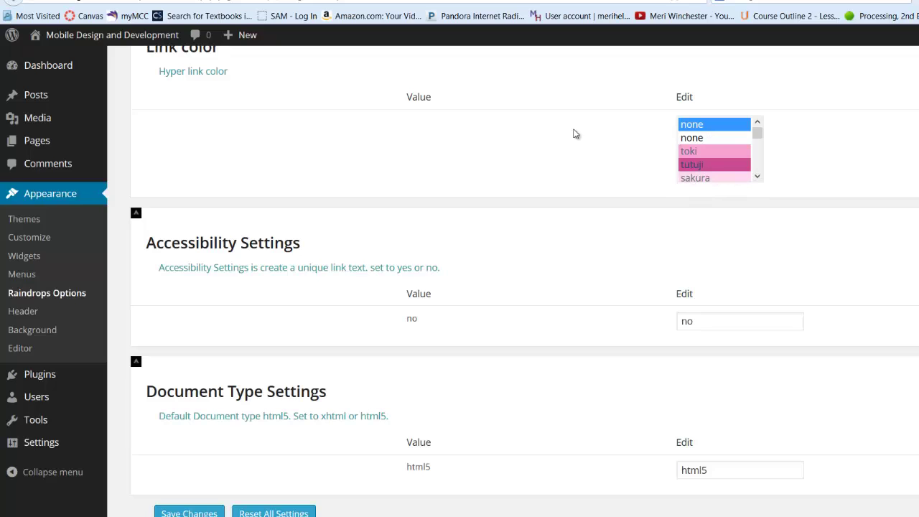
# Set the Link color to sikon in the Raindrops settings and save the changes
pyautogui.moveTo(757, 136); pyautogui.dragTo(757, 162)
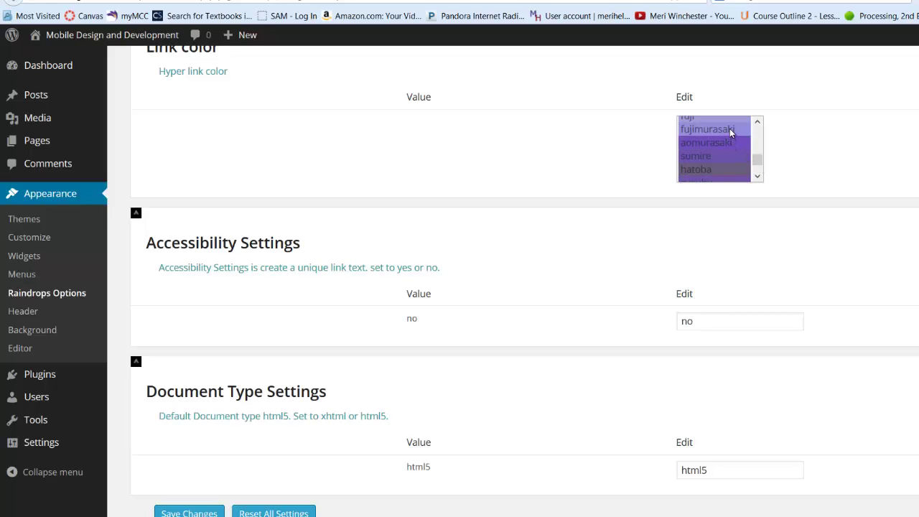
pyautogui.click(758, 127)
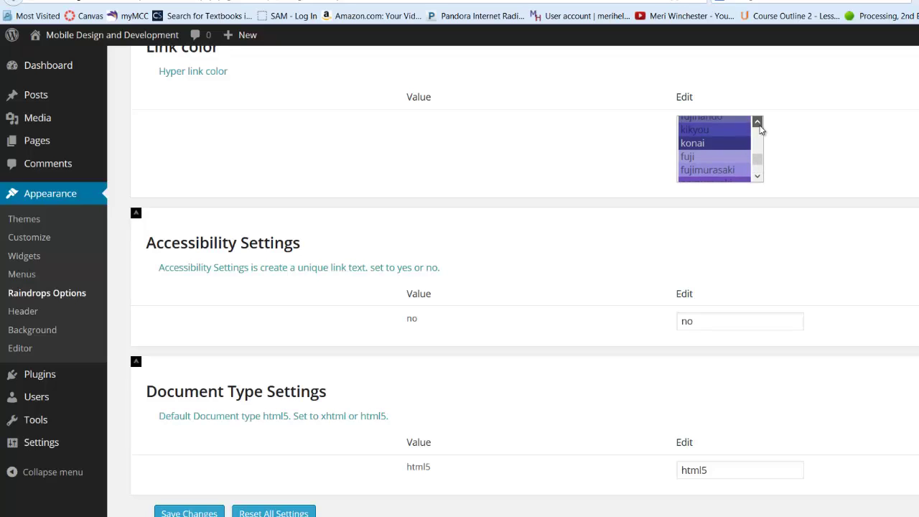
pyautogui.click(758, 126)
pyautogui.click(757, 177)
pyautogui.click(757, 177)
pyautogui.click(757, 176)
pyautogui.click(757, 177)
pyautogui.scroll(-1, 746, 179)
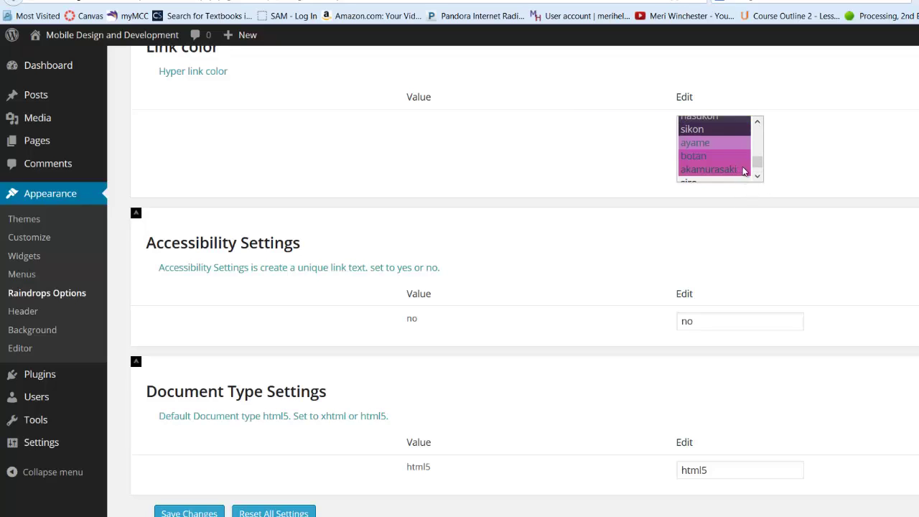
pyautogui.click(734, 134)
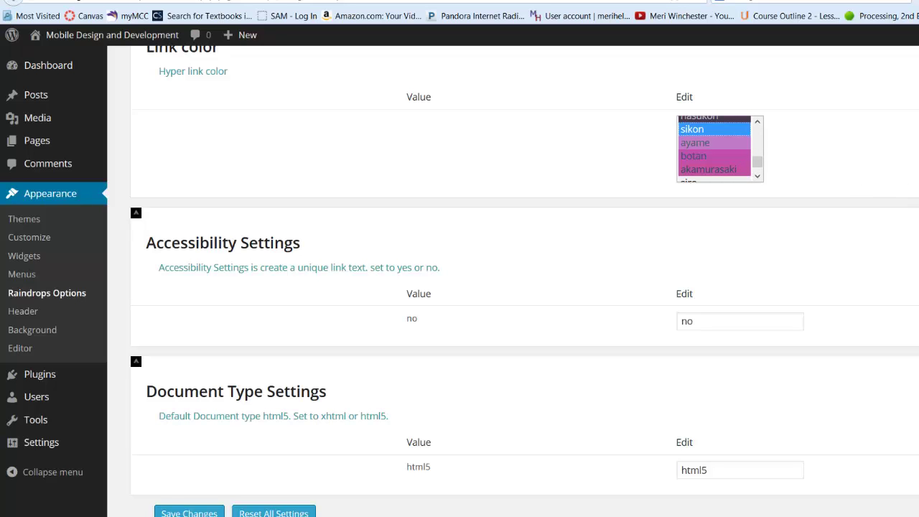
pyautogui.click(907, 204)
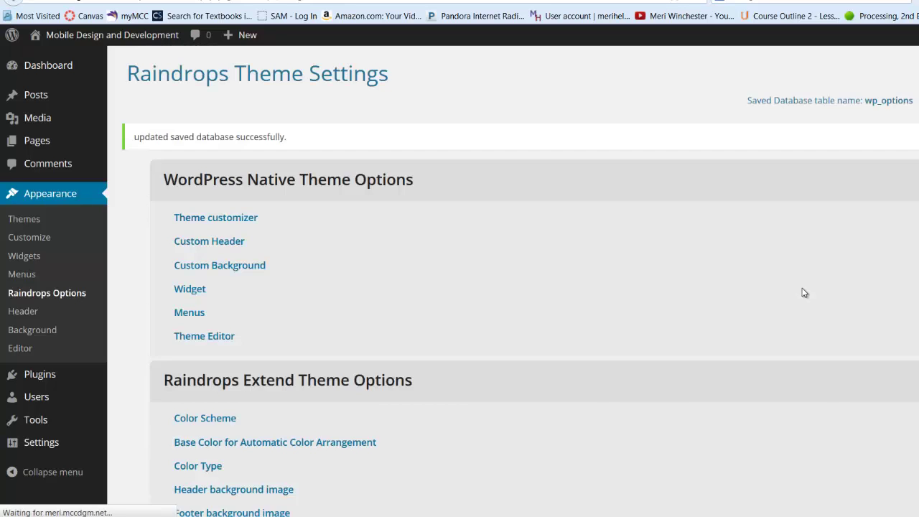
# Set Accessibility Settings to yes in the Raindrops settings and save the changes
pyautogui.scroll(-15, 801, 300)
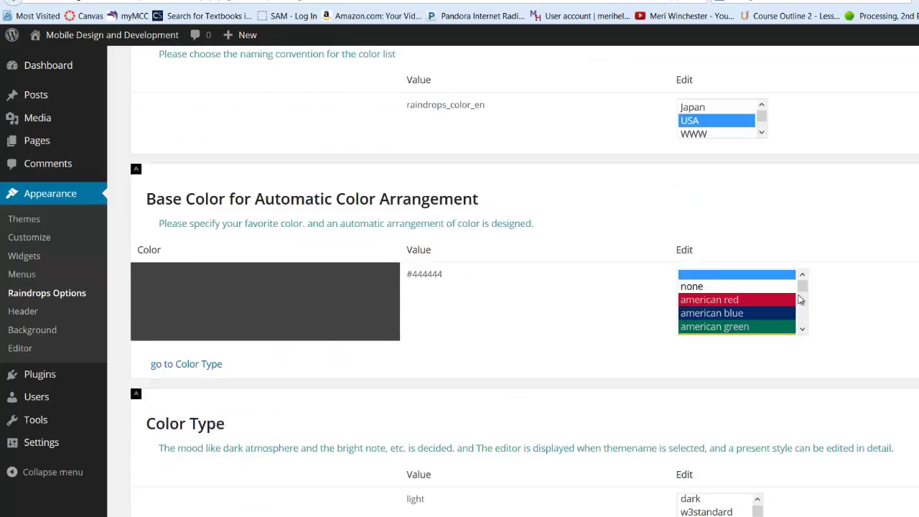
pyautogui.scroll(-15, 801, 300)
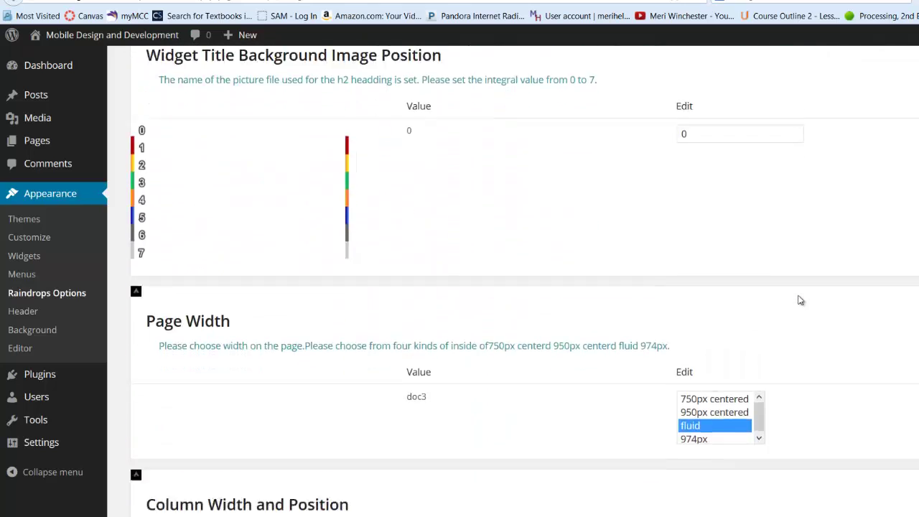
pyautogui.scroll(-5, 802, 300)
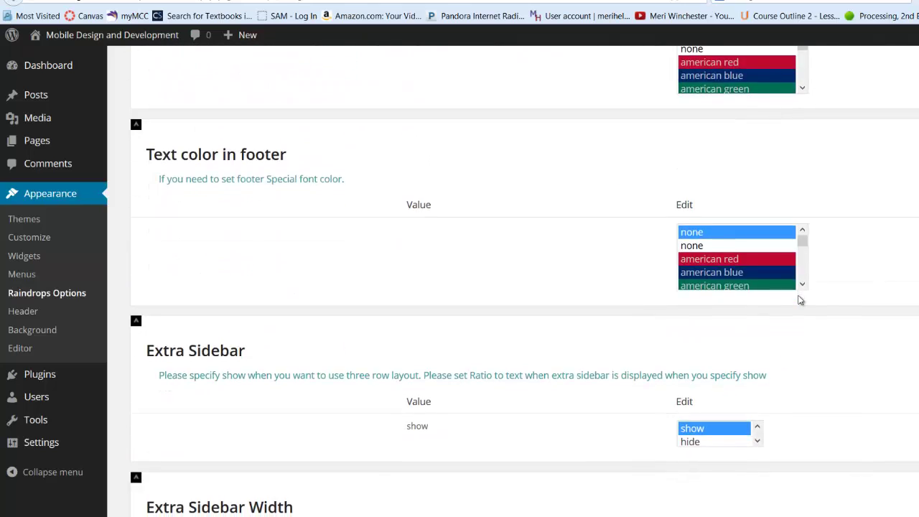
pyautogui.scroll(-6, 798, 299)
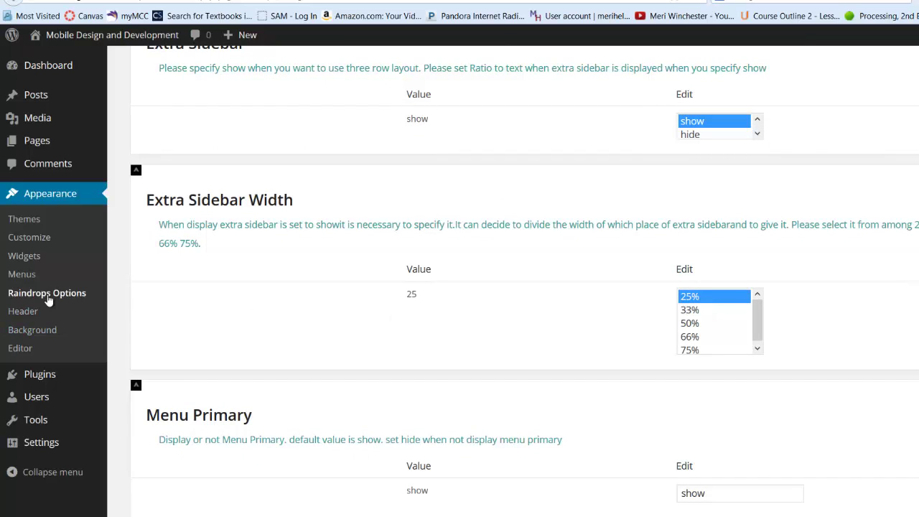
pyautogui.scroll(-5, 136, 299)
pyautogui.scroll(-3, 201, 294)
pyautogui.scroll(-1, 251, 295)
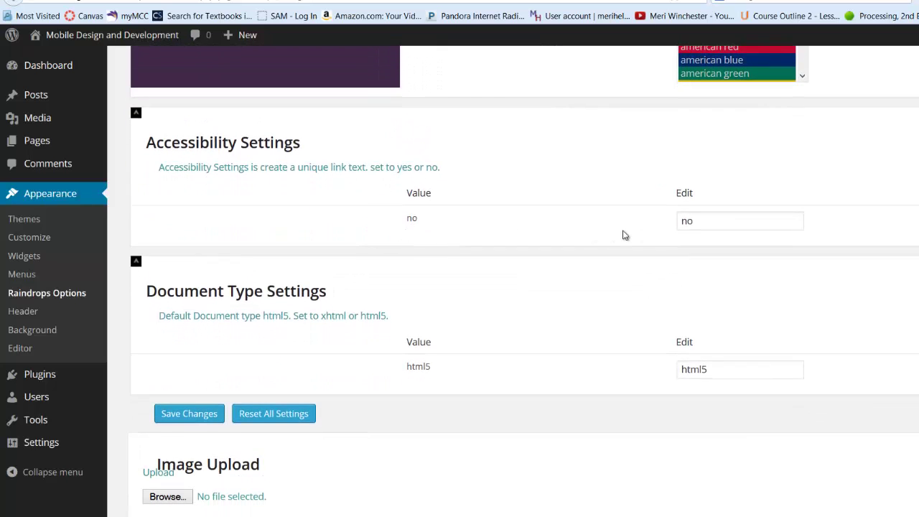
pyautogui.click(715, 228)
pyautogui.hotkey('ctrl', 'a')
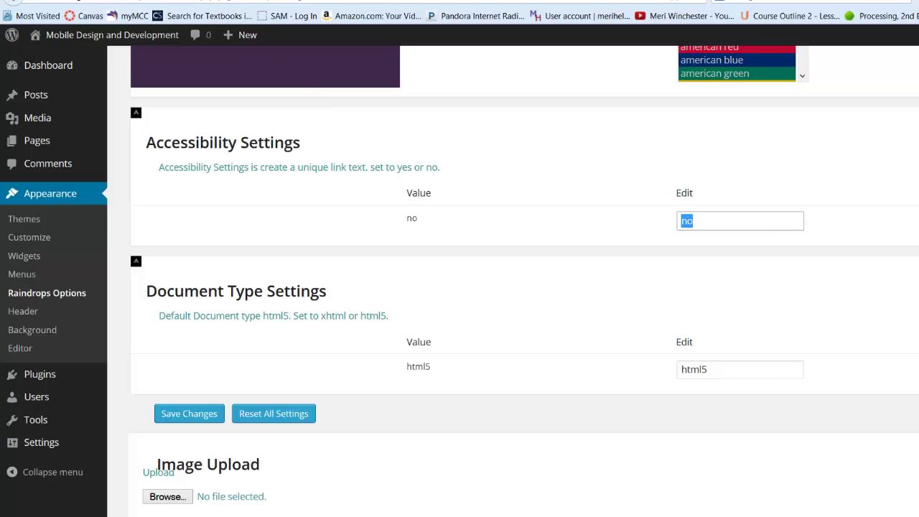
pyautogui.write('yes')
pyautogui.scroll(-4, 415, 431)
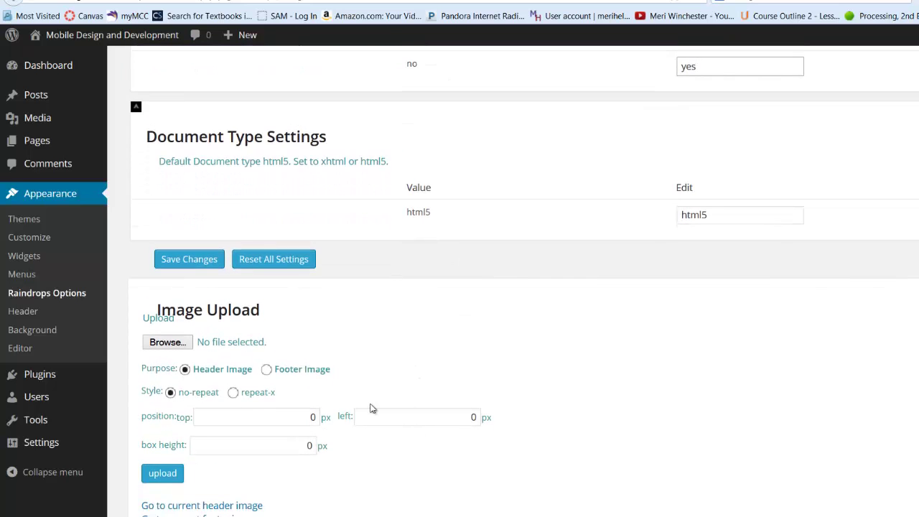
pyautogui.click(189, 263)
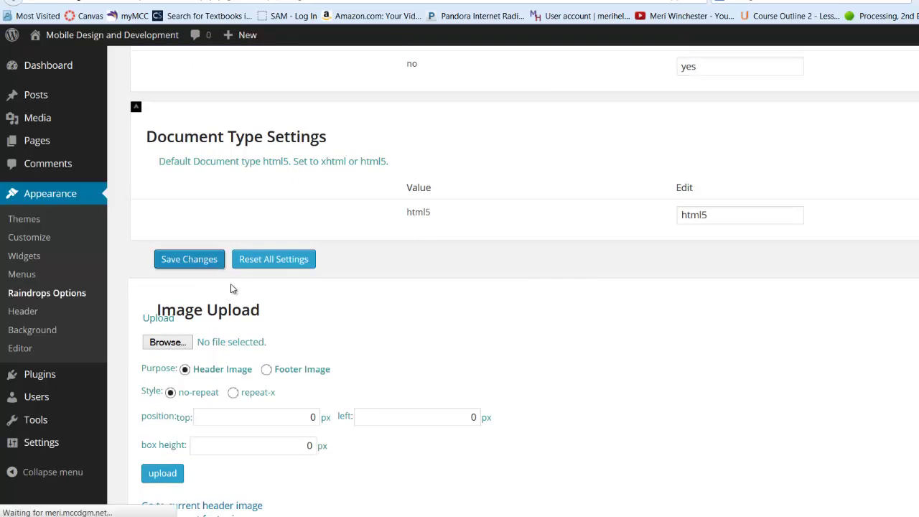
pyautogui.scroll(-20, 266, 396)
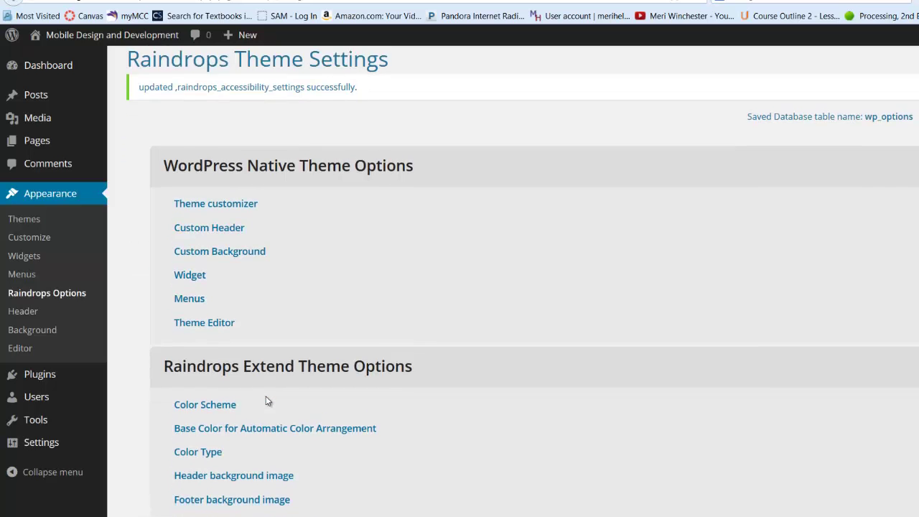
pyautogui.scroll(-18, 266, 400)
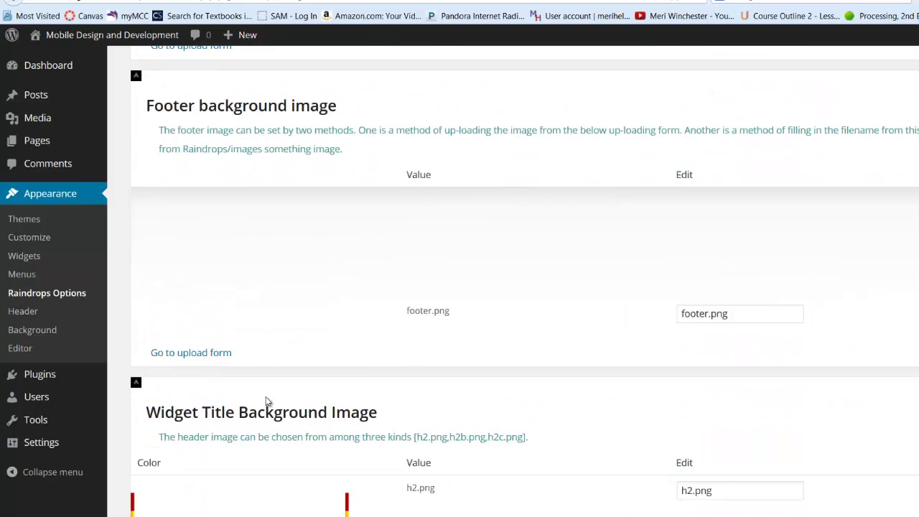
pyautogui.scroll(-3, 265, 401)
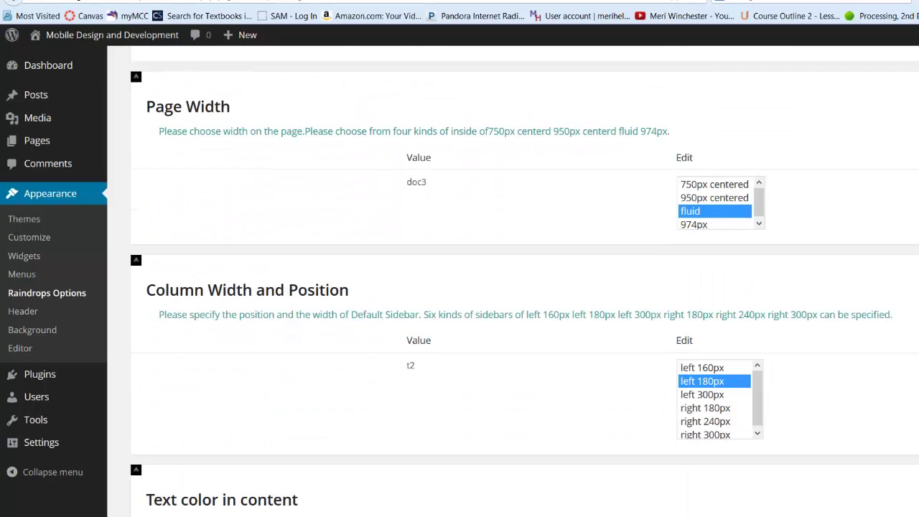
# Visit the Mobile Design and Development site and check its header, sidebars and footer with the theme applied
pyautogui.moveTo(154, 44)
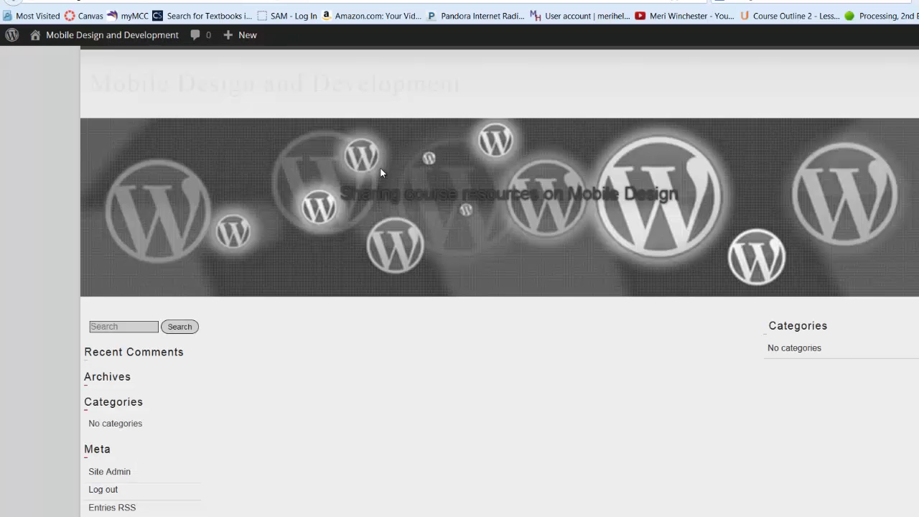
pyautogui.scroll(-3, 377, 395)
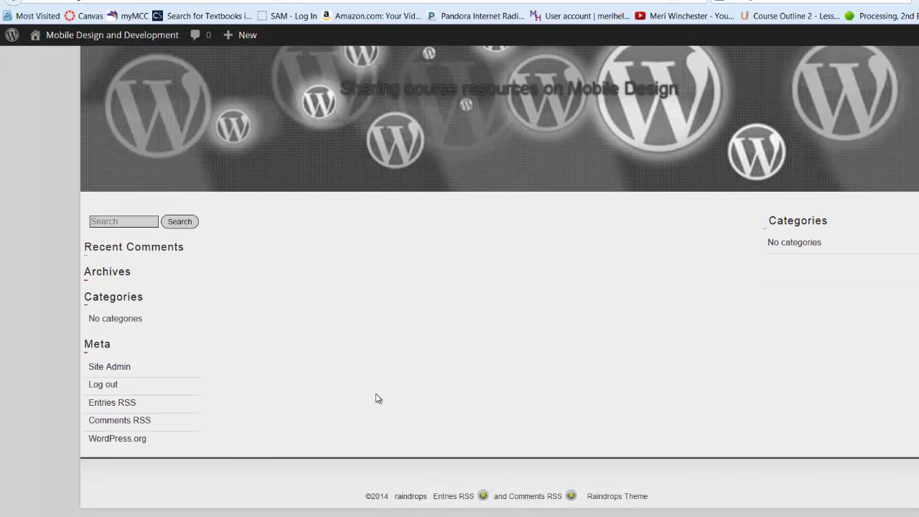
pyautogui.scroll(3, 377, 396)
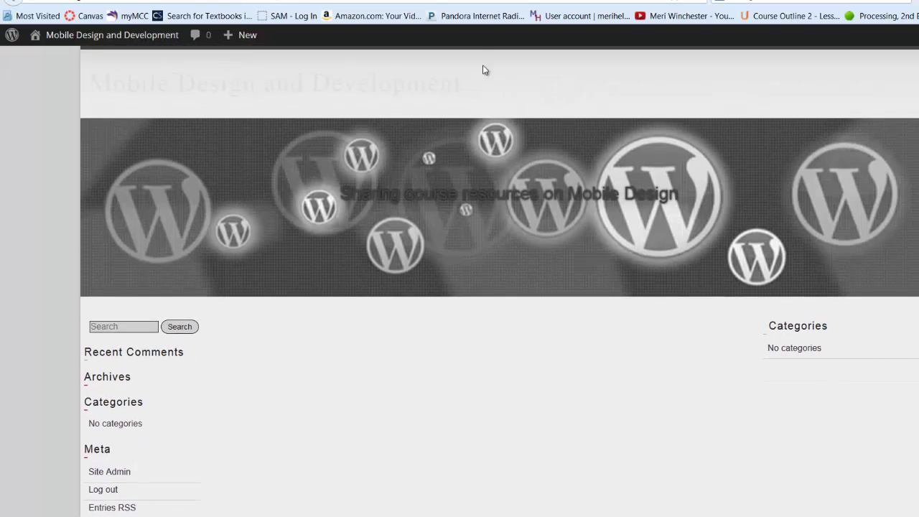